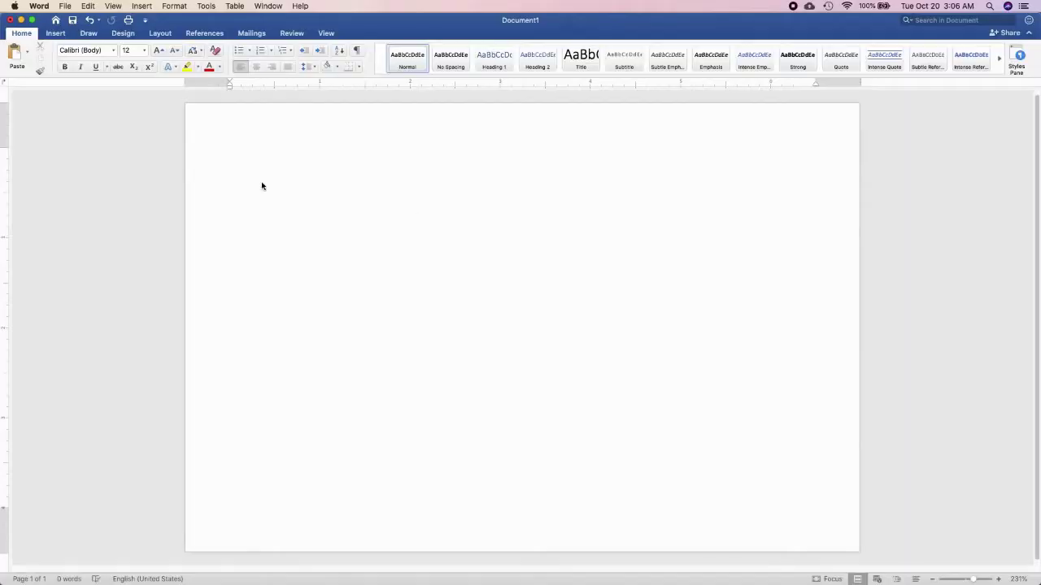
Step: Draw a vertical divider line down the centre of the page and set its colour
click(56, 32)
click(158, 55)
click(156, 168)
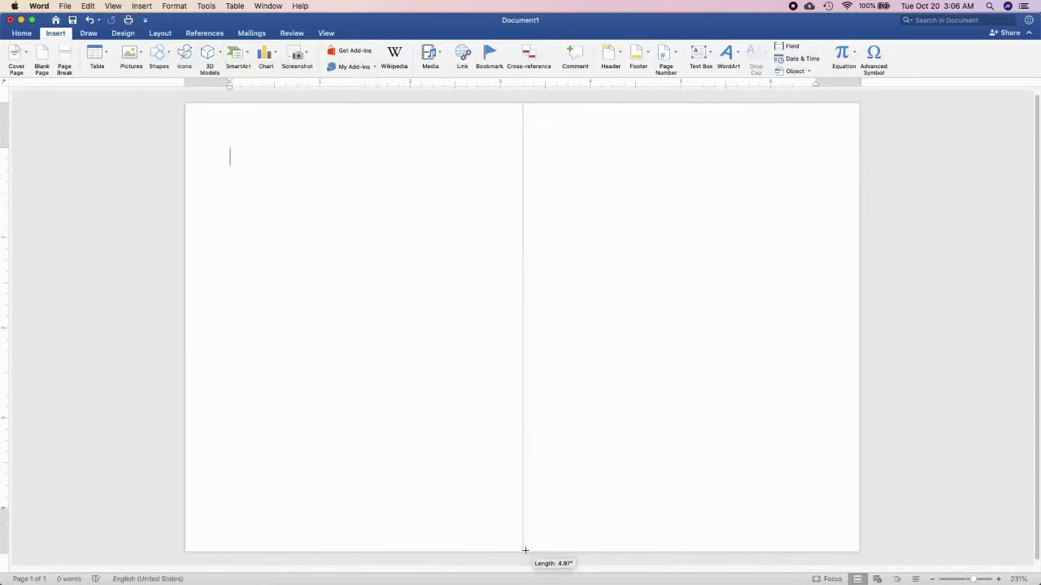
drag(525, 550, 525, 550)
click(319, 53)
click(312, 128)
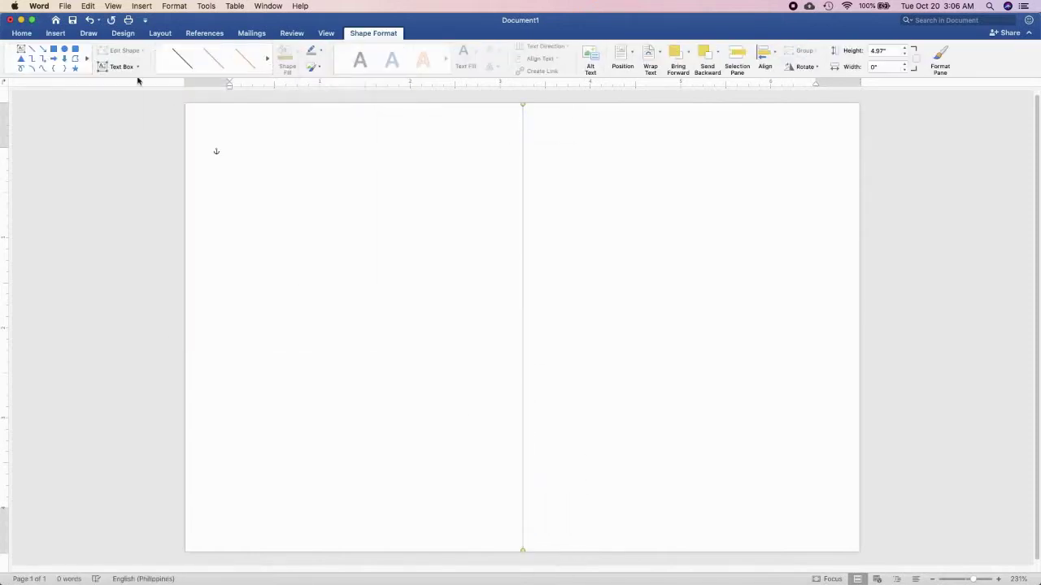
Step: Draw a rectangle covering the whole page and give it a gold fill
click(58, 34)
click(159, 54)
click(210, 88)
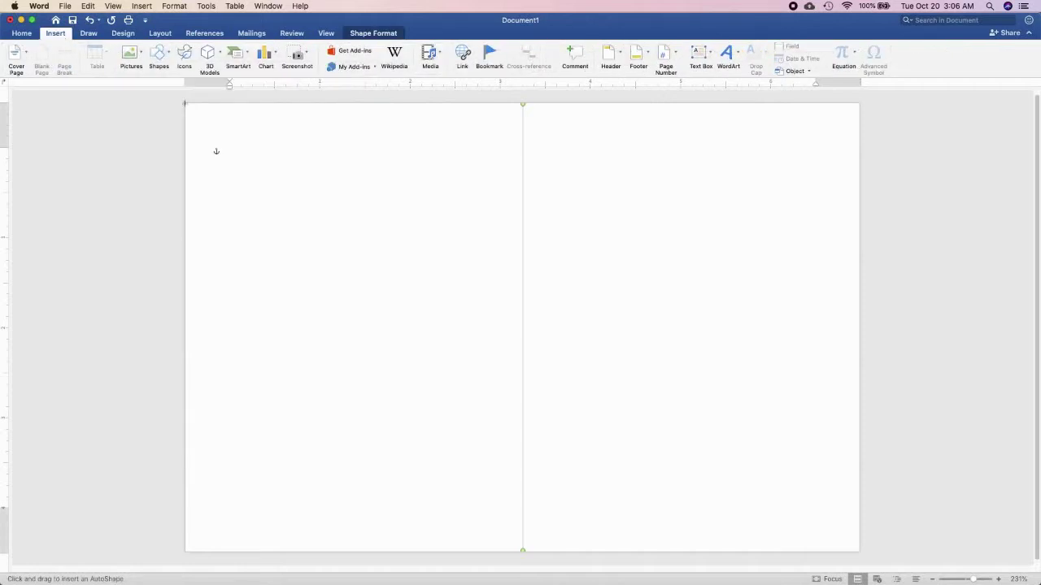
drag(185, 103, 859, 552)
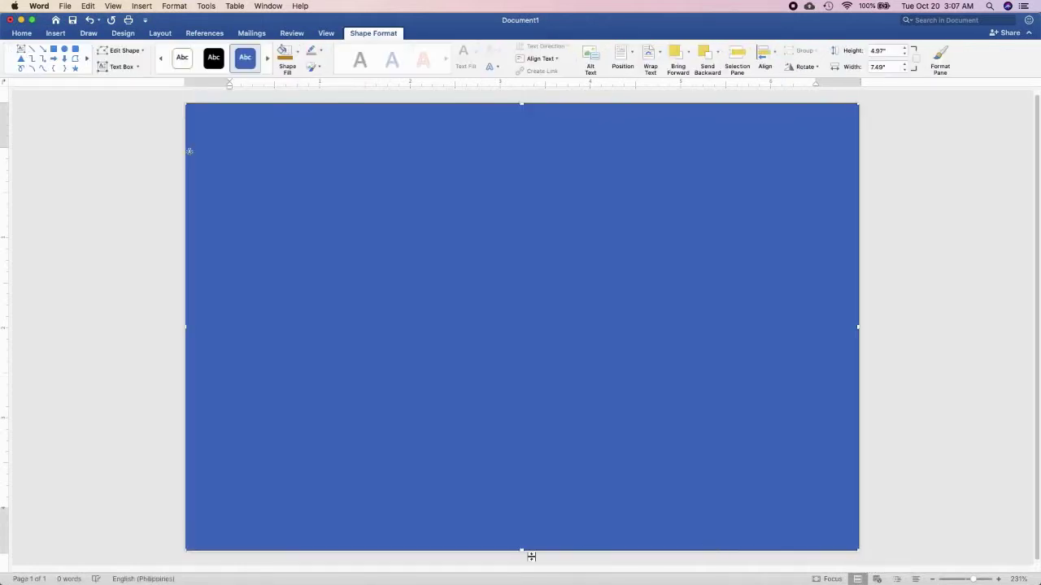
click(298, 51)
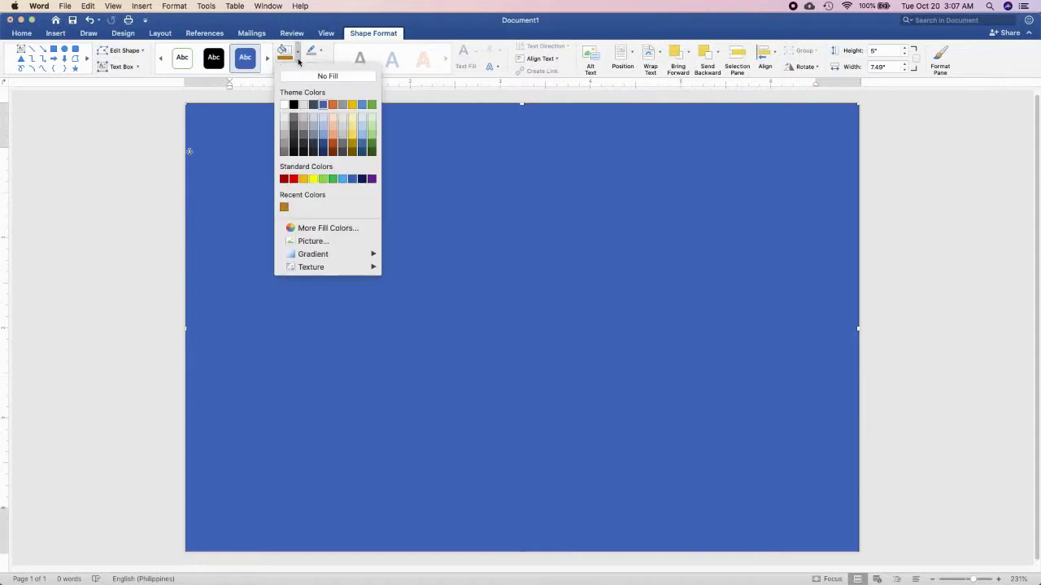
click(285, 210)
Step: Raise the rectangle's fill transparency to 78% in Format Shape
right_click(499, 212)
click(541, 408)
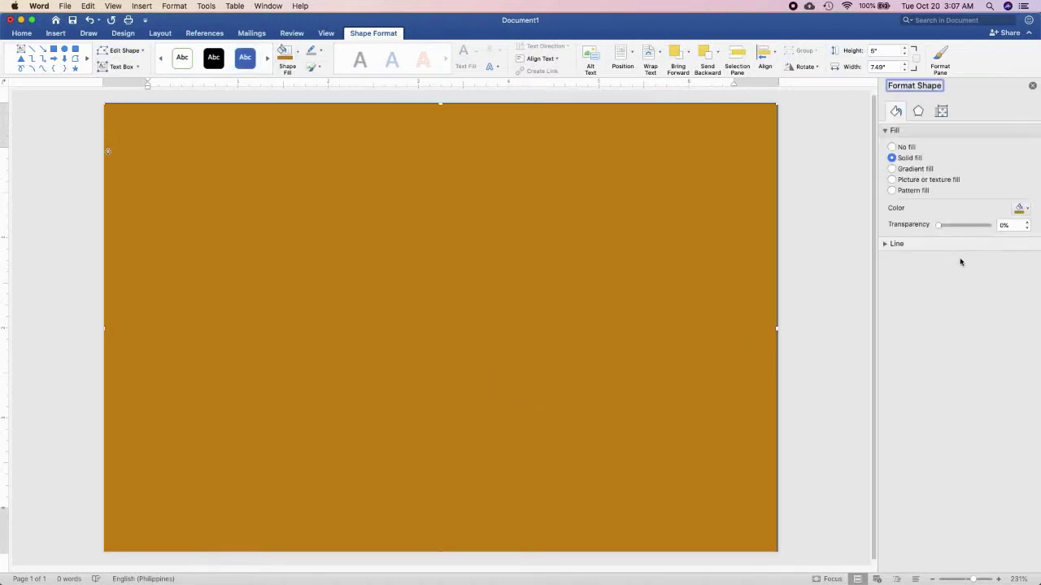
drag(940, 229, 962, 229)
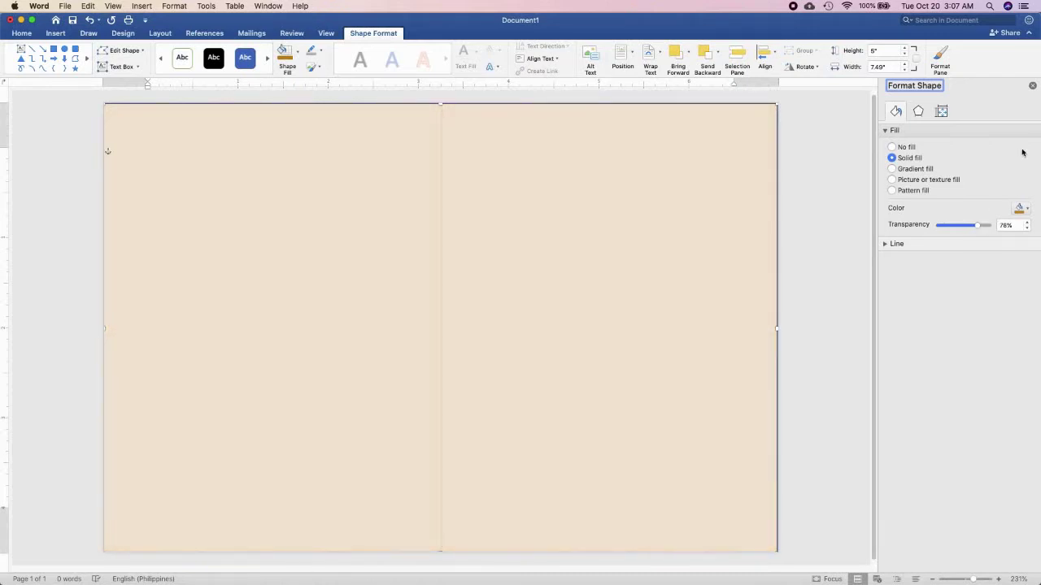
click(1032, 85)
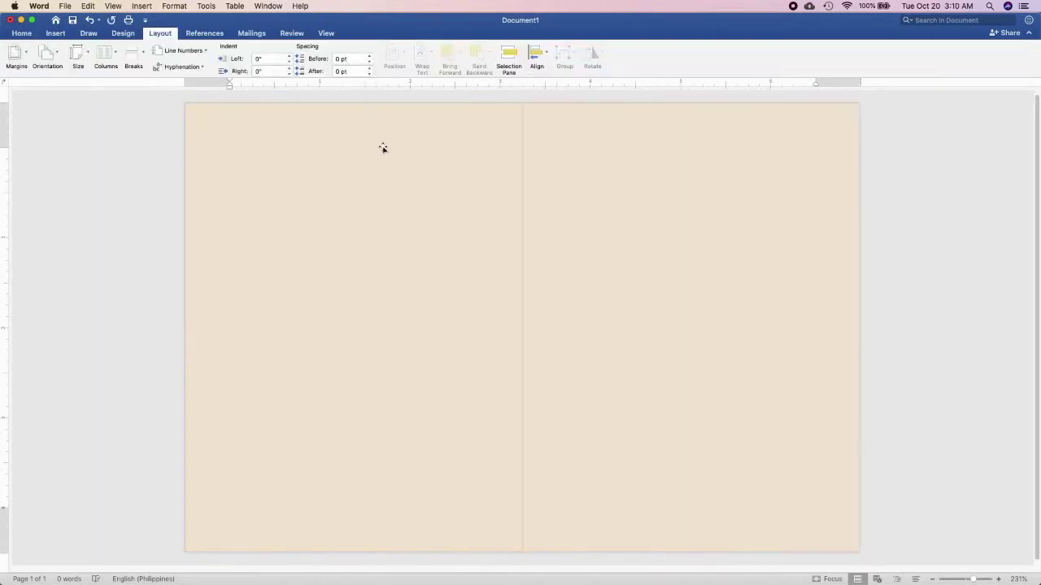
Step: Insert floral2.png with Top and Bottom text wrapping, brought to the front
click(55, 33)
click(130, 57)
click(161, 84)
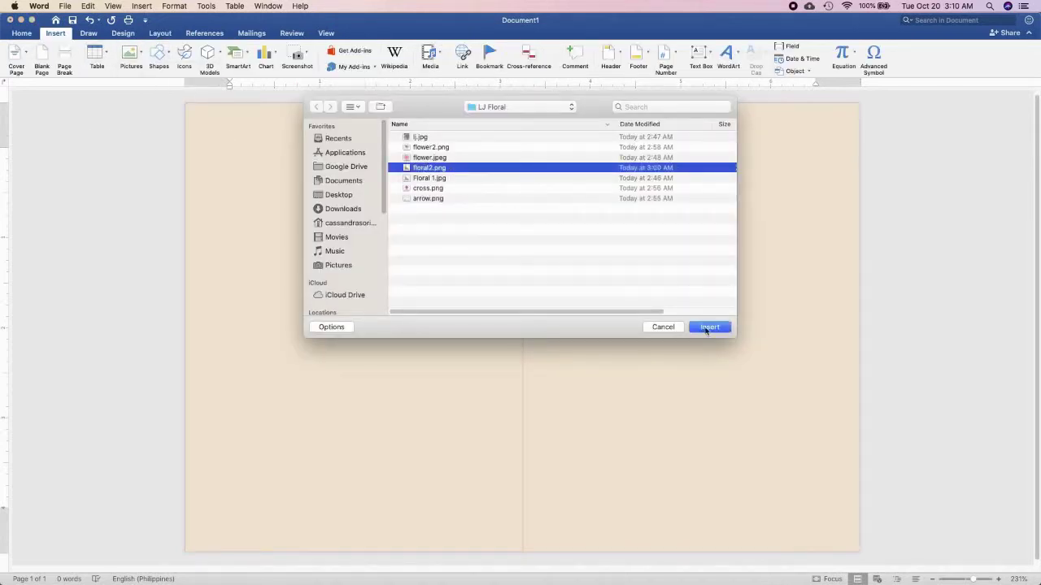
click(706, 328)
click(161, 33)
click(420, 53)
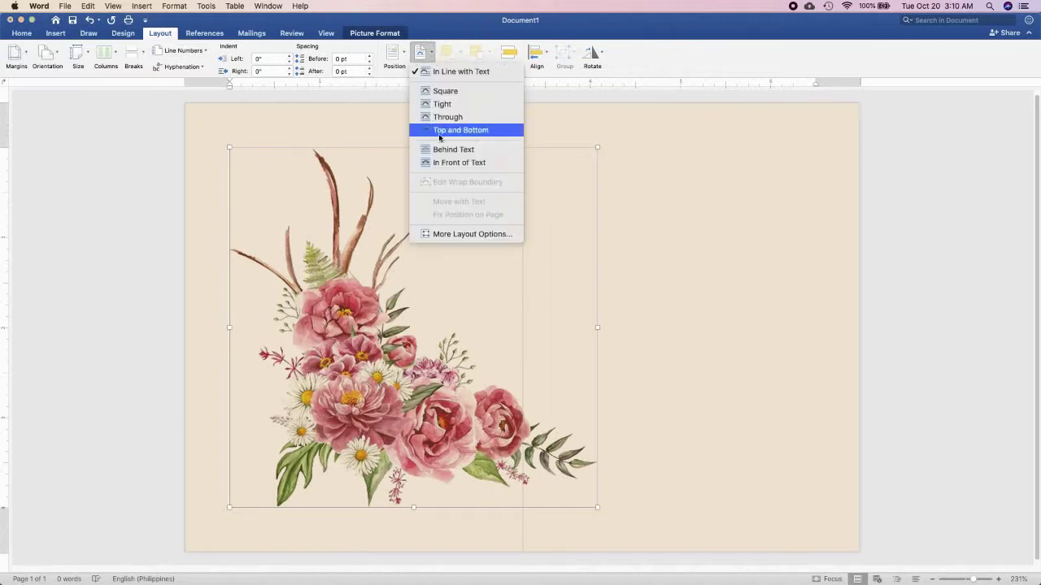
click(439, 131)
click(470, 99)
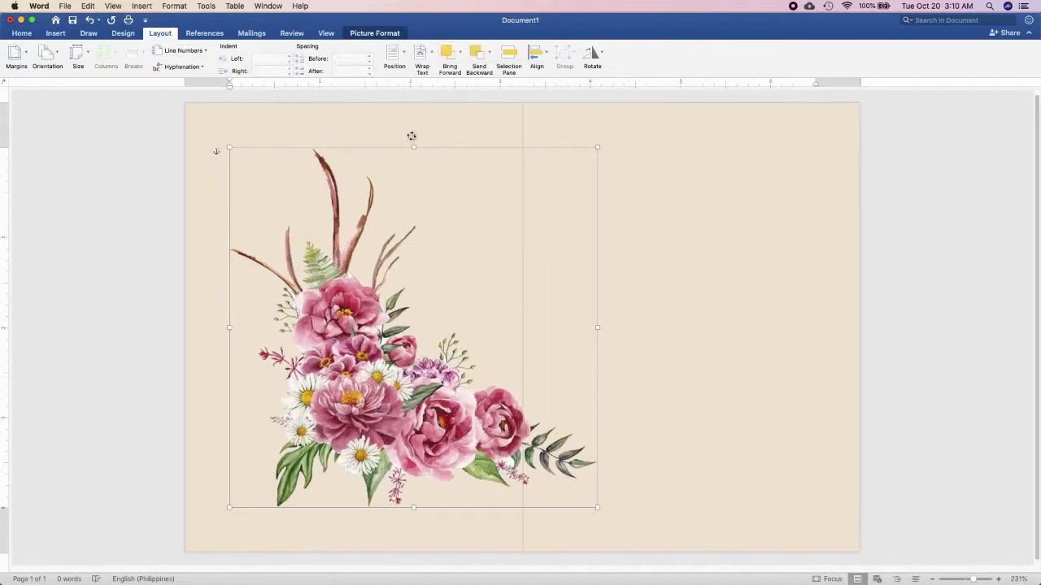
Step: Rotate the bouquet 180°, shrink it, and align it with the top of the left panel
mouse_move(412, 136)
mouse_down()
mouse_move(513, 325)
mouse_move(415, 371)
mouse_up()
drag(234, 143, 314, 231)
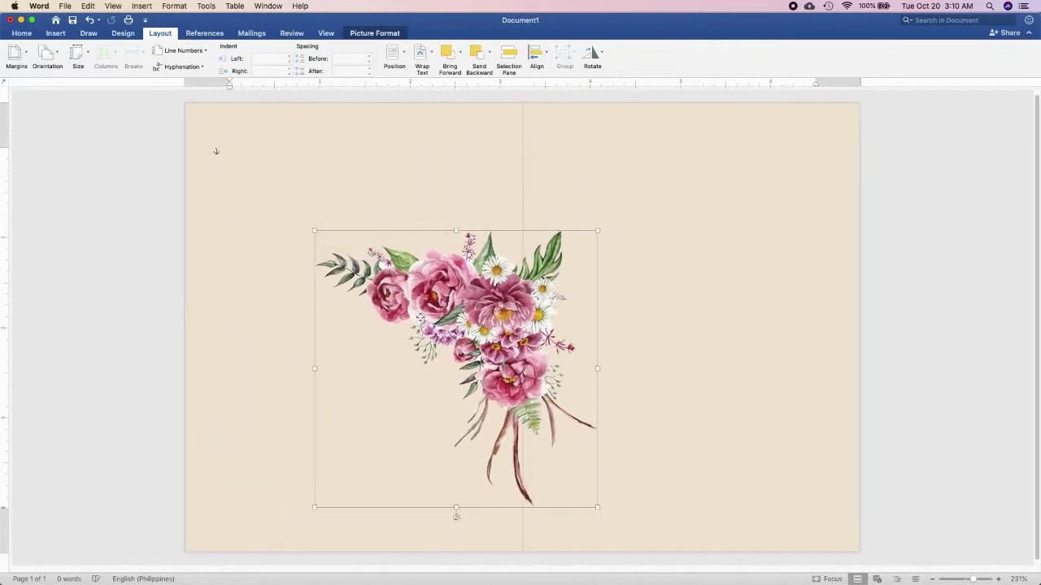
drag(437, 331, 366, 216)
drag(239, 395, 309, 329)
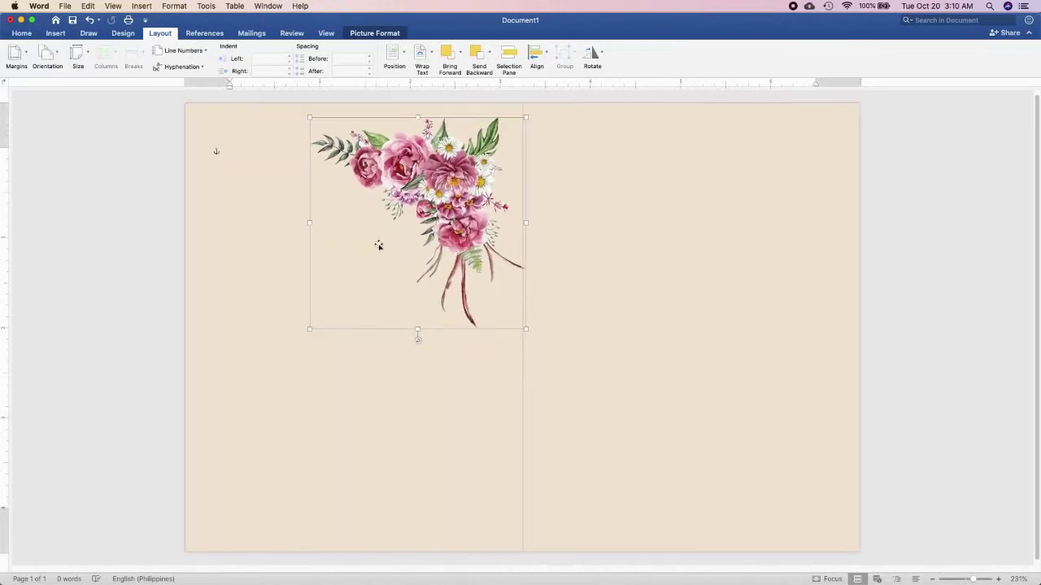
drag(378, 245, 388, 232)
drag(320, 313, 374, 259)
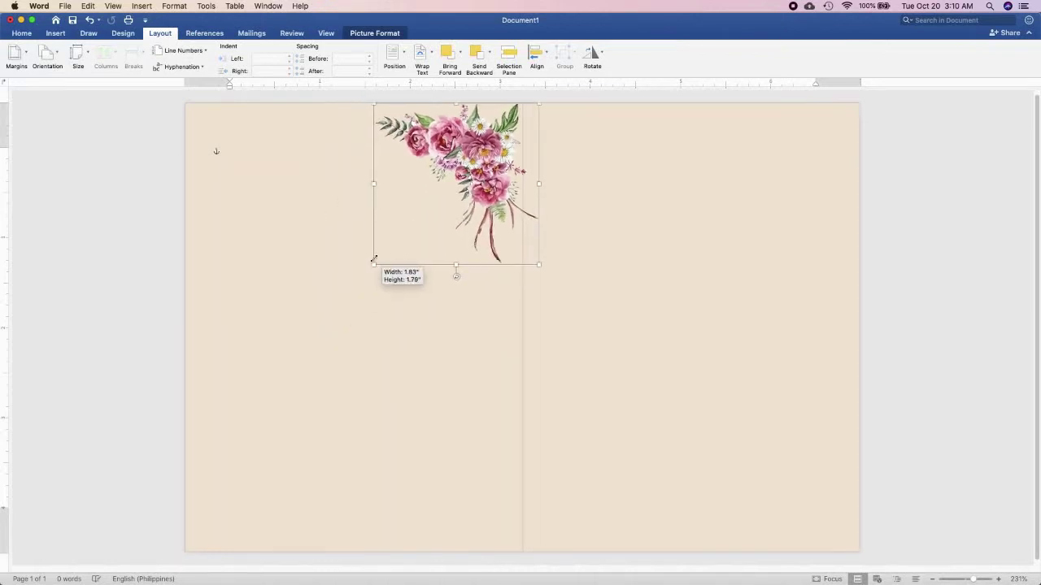
drag(485, 171, 281, 155)
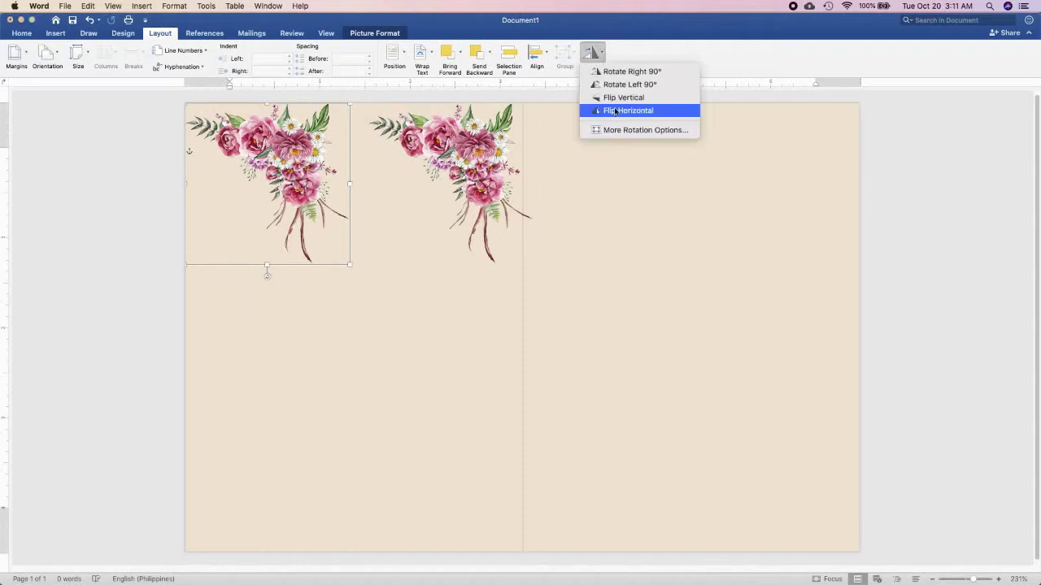
Step: Mirror the left bouquet horizontally and align both bouquets along the top edge
click(615, 111)
drag(268, 167, 253, 168)
drag(462, 158, 471, 148)
click(355, 35)
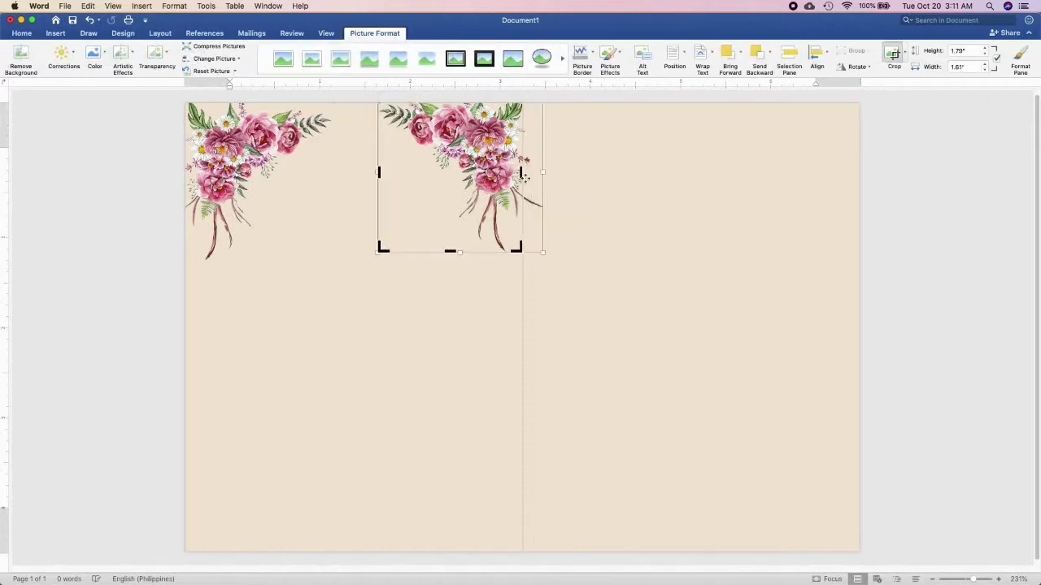
drag(235, 162, 342, 170)
Step: Paste a bouquet copy, tilt it, move it to the top and mirror it
key(super+v)
drag(339, 272, 290, 270)
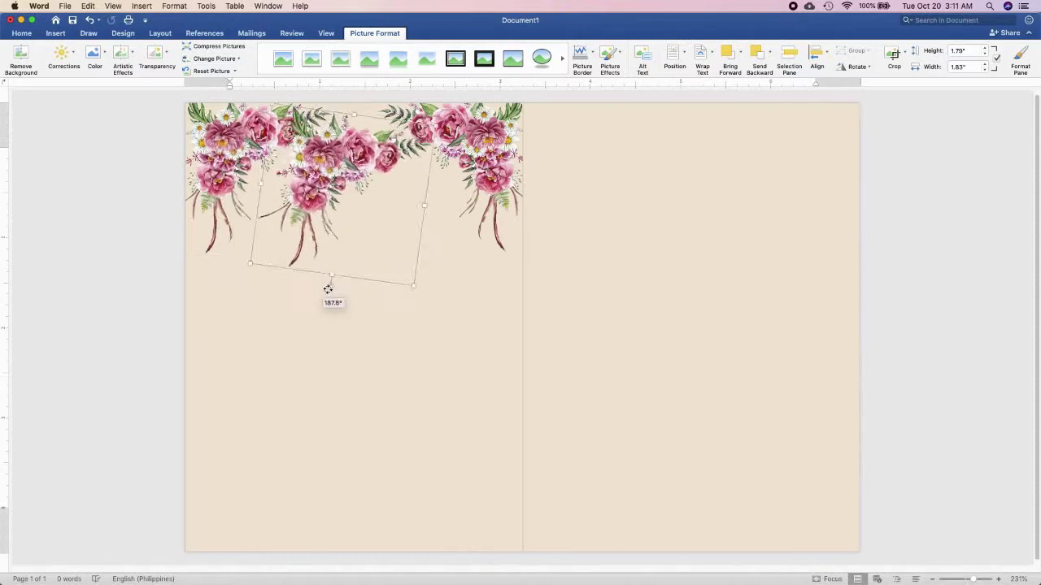
drag(321, 210, 303, 131)
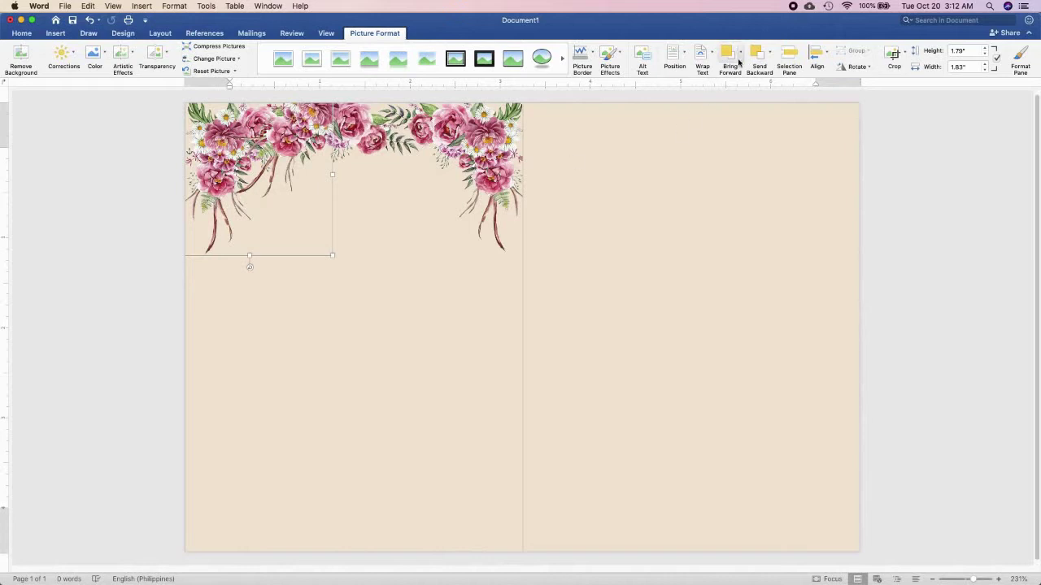
drag(357, 140, 431, 143)
click(874, 122)
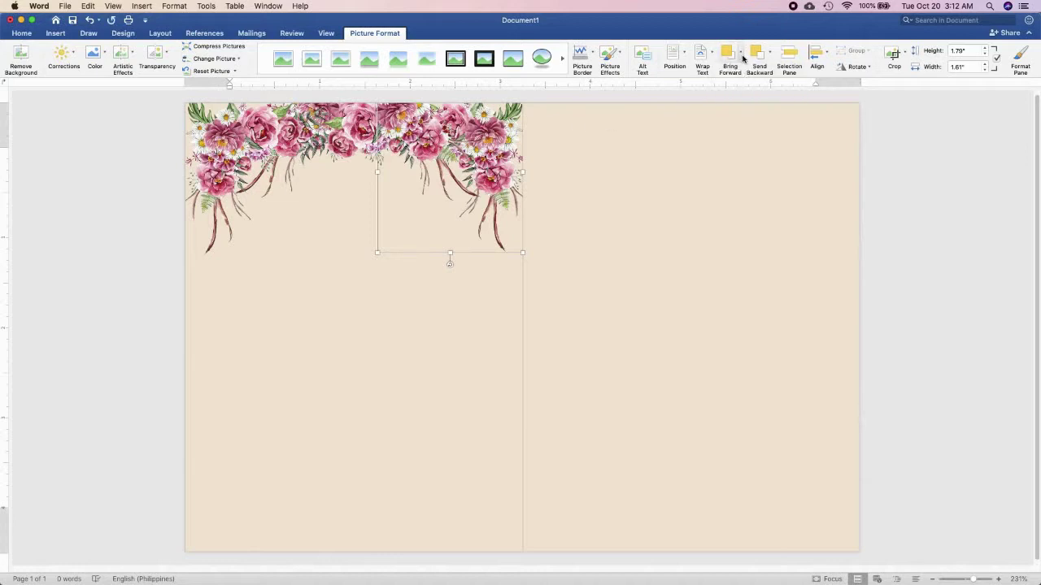
click(584, 210)
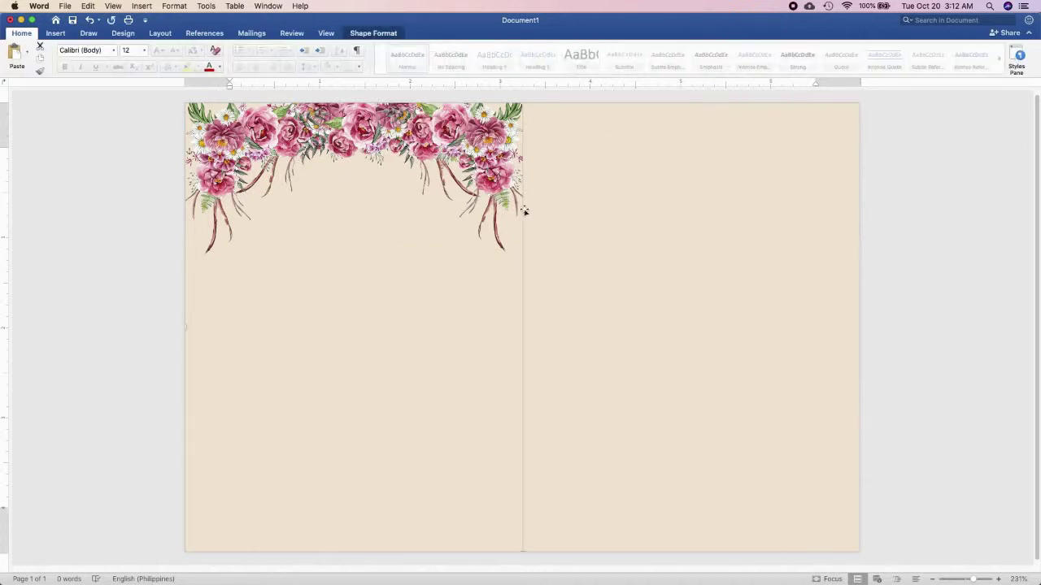
Step: Enlarge and reposition the bouquets into one continuous garland across the panel top
click(377, 252)
drag(377, 253, 342, 268)
drag(228, 198, 222, 197)
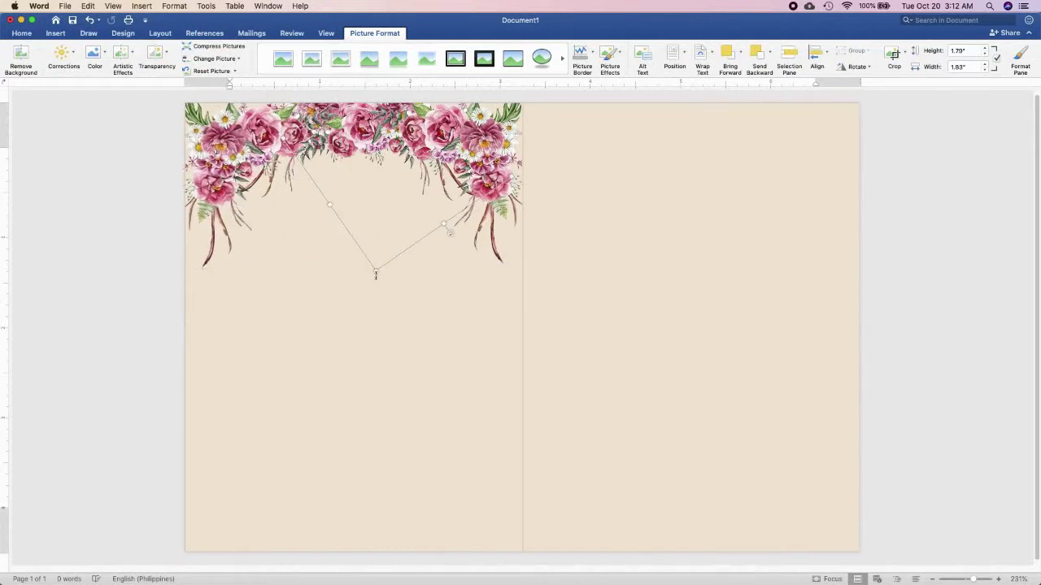
drag(375, 274, 372, 272)
click(292, 204)
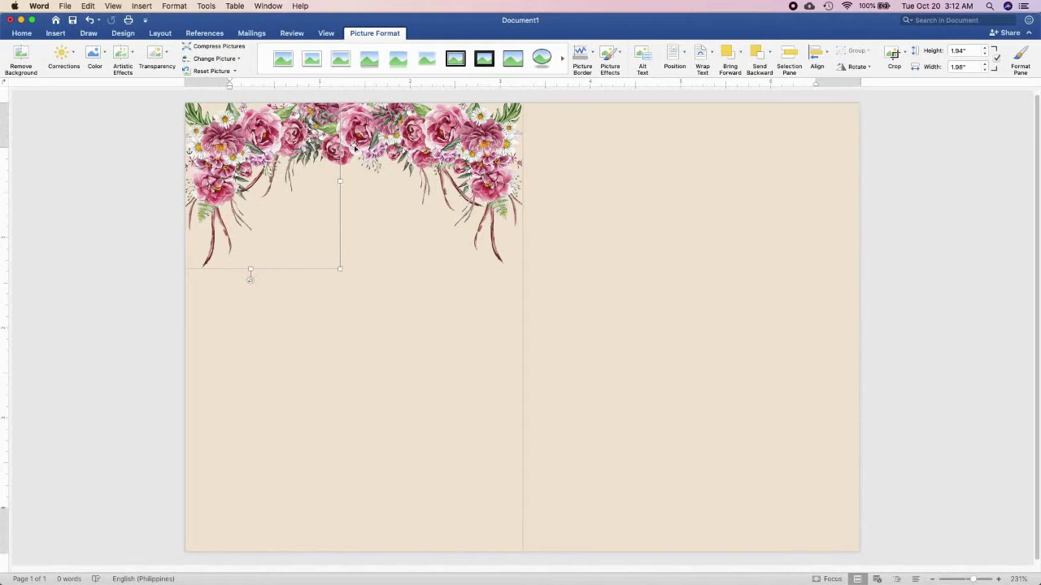
drag(354, 147, 345, 116)
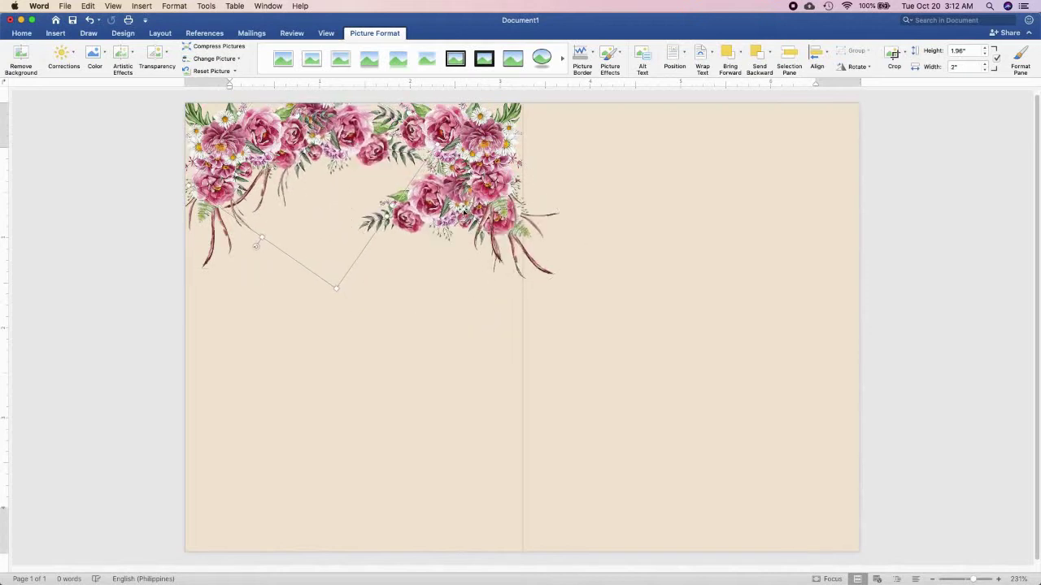
mouse_move(340, 271)
mouse_down()
mouse_move(542, 266)
mouse_move(481, 205)
mouse_up()
click(933, 288)
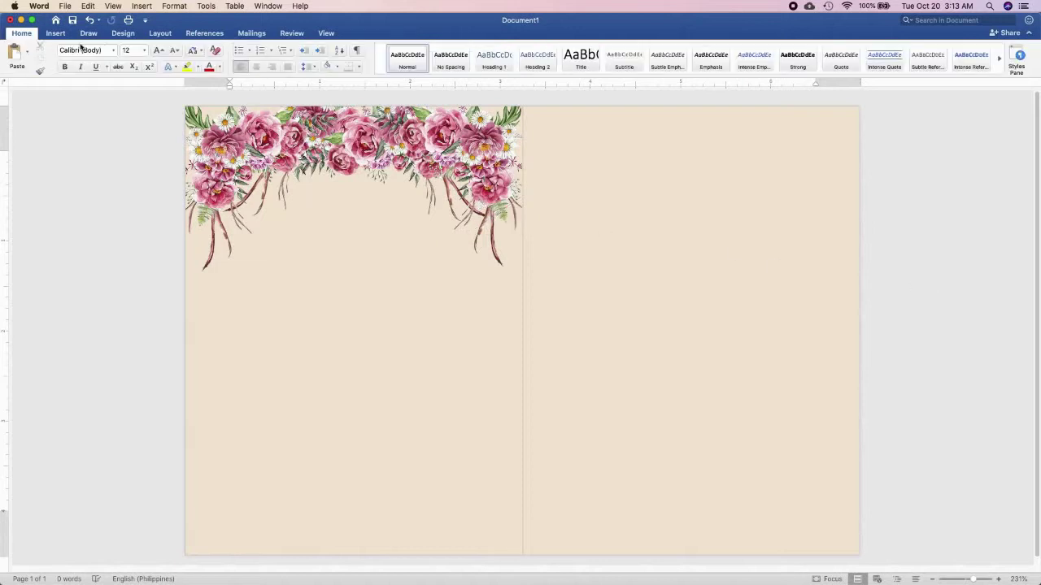
Step: Insert cross.png as a floating picture, shrunk to about 1.3" wide below the garland
click(54, 33)
click(157, 86)
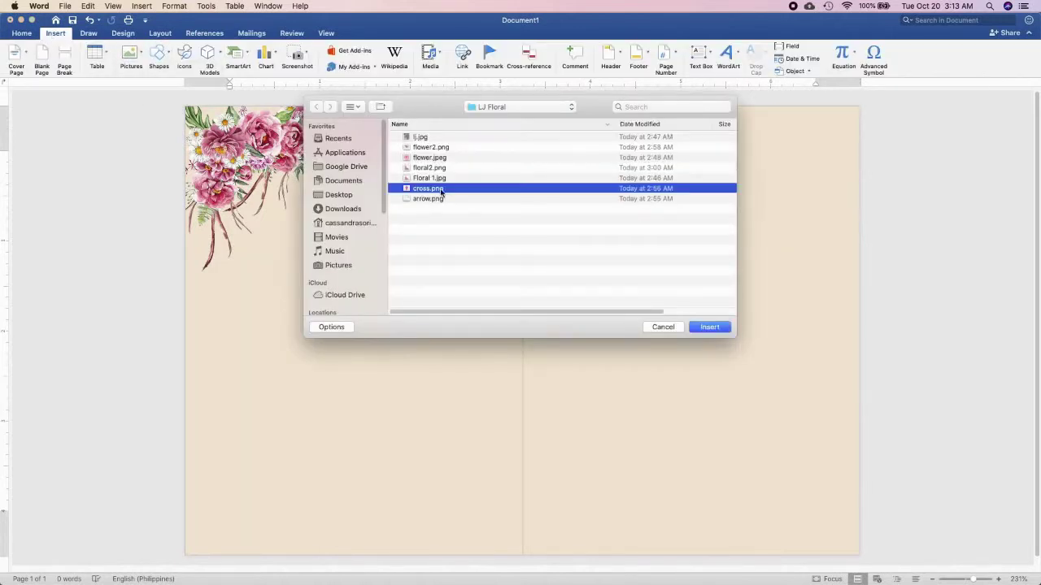
click(710, 327)
drag(229, 152, 335, 233)
click(160, 34)
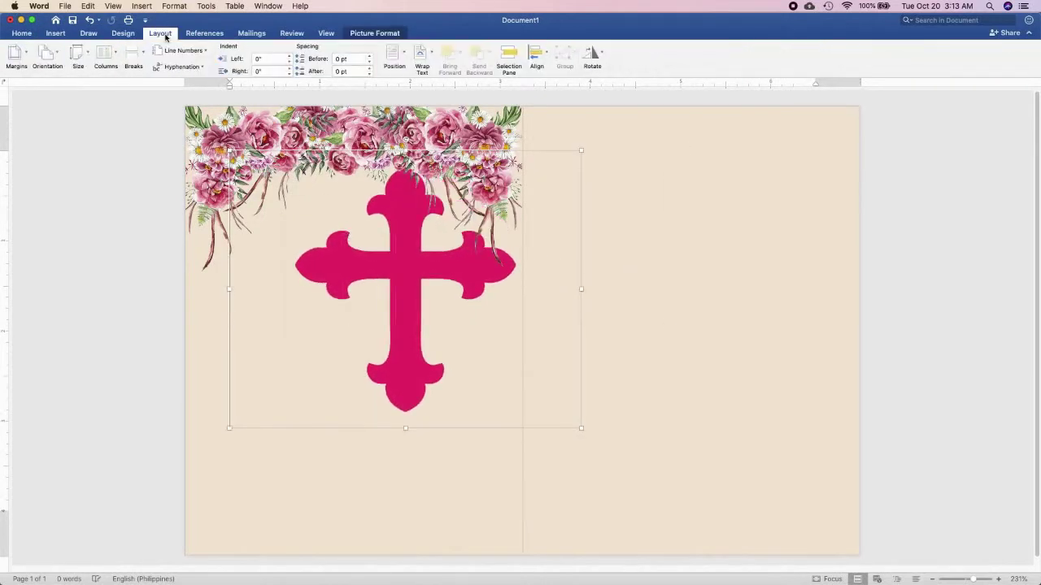
click(422, 58)
click(443, 130)
drag(229, 152, 407, 313)
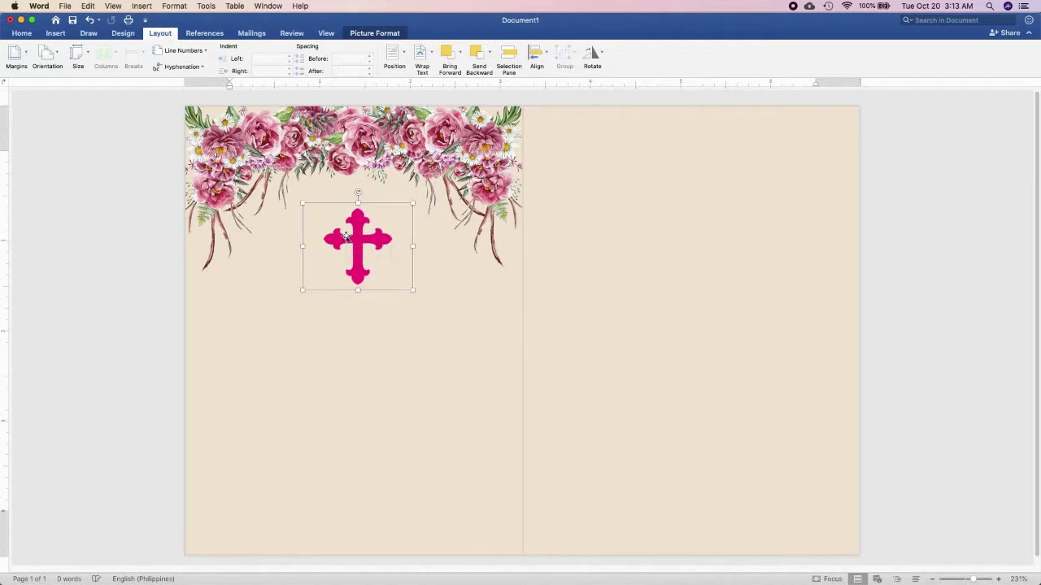
Step: Draw a text box below the cross and type the heading ending 'CELEBRATE THE'
click(56, 34)
click(160, 53)
click(156, 168)
drag(239, 309, 473, 348)
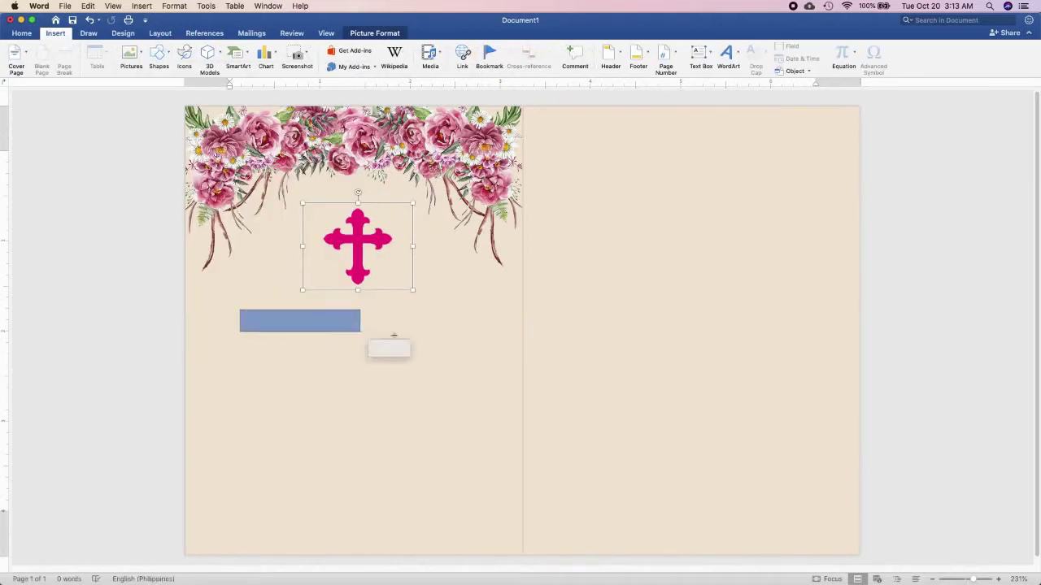
right_click(356, 329)
click(375, 371)
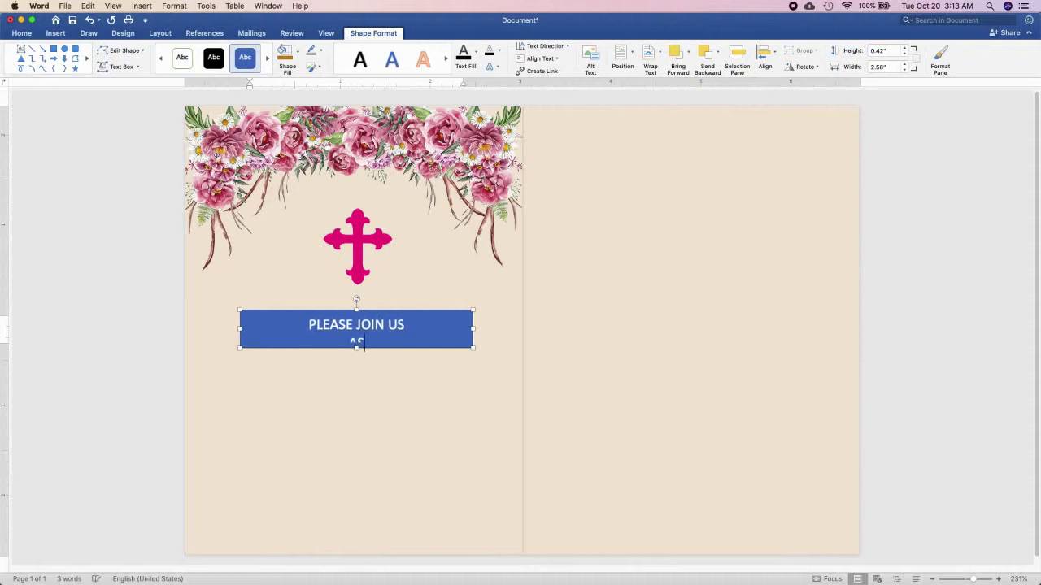
text( WE CELEBRAT)
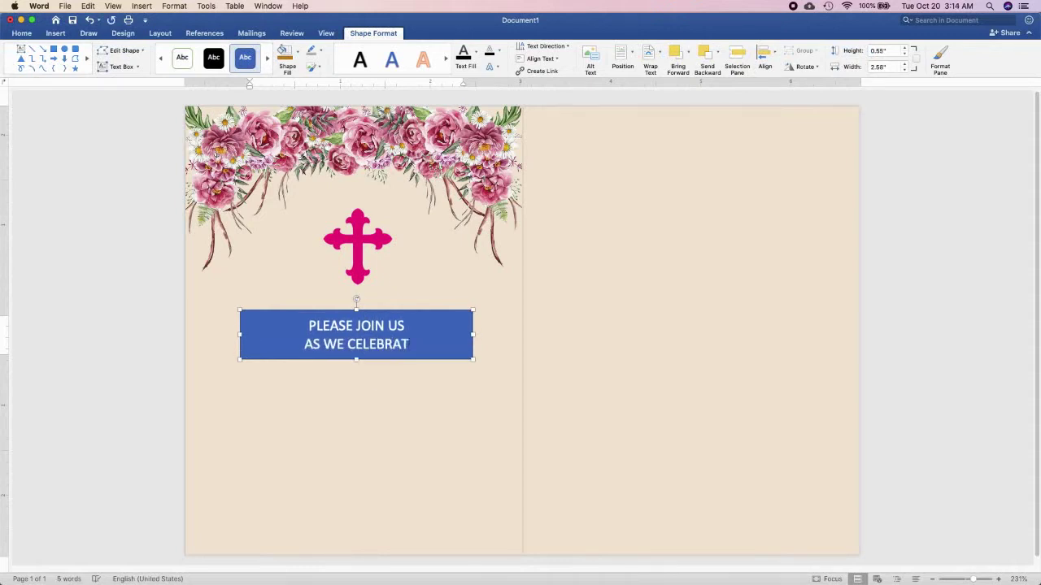
text(E THE)
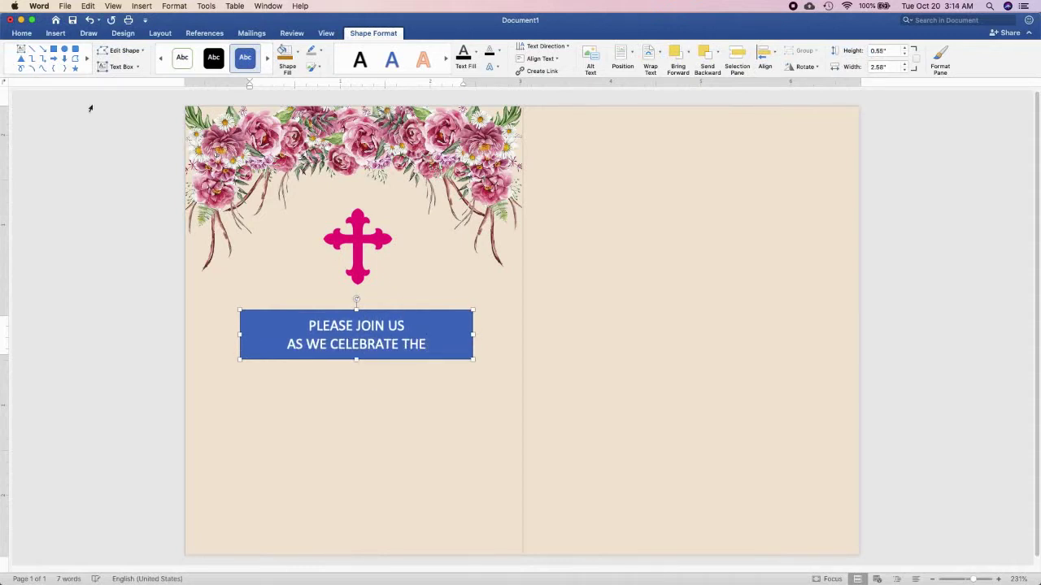
Step: Set the heading font to Century Gothic Bold
click(25, 34)
click(112, 52)
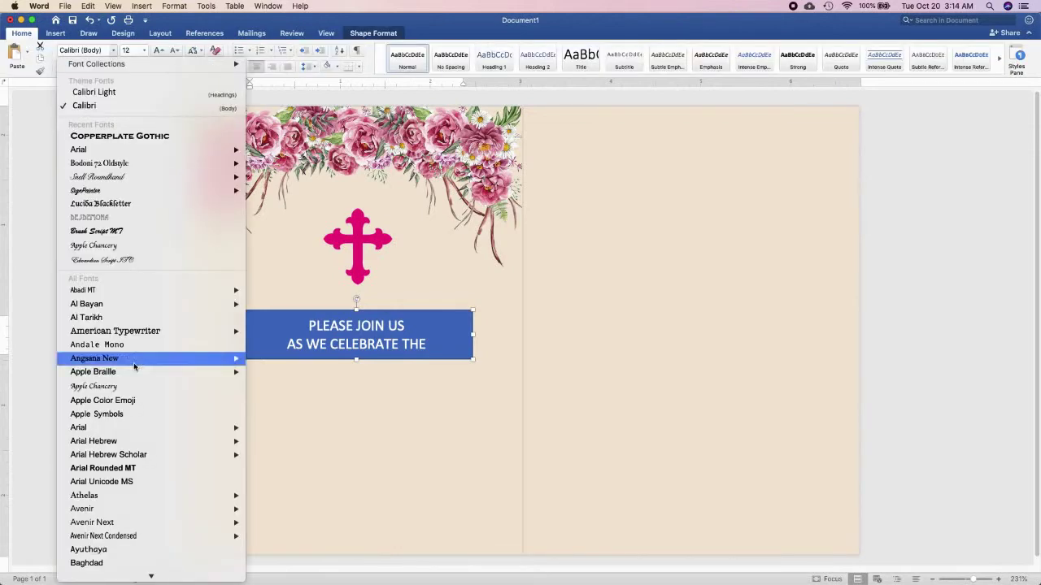
scroll(133, 374, down, 5)
scroll(134, 385, down, 6)
mouse_move(134, 387)
scroll(133, 382, down, 4)
scroll(132, 378, down, 1)
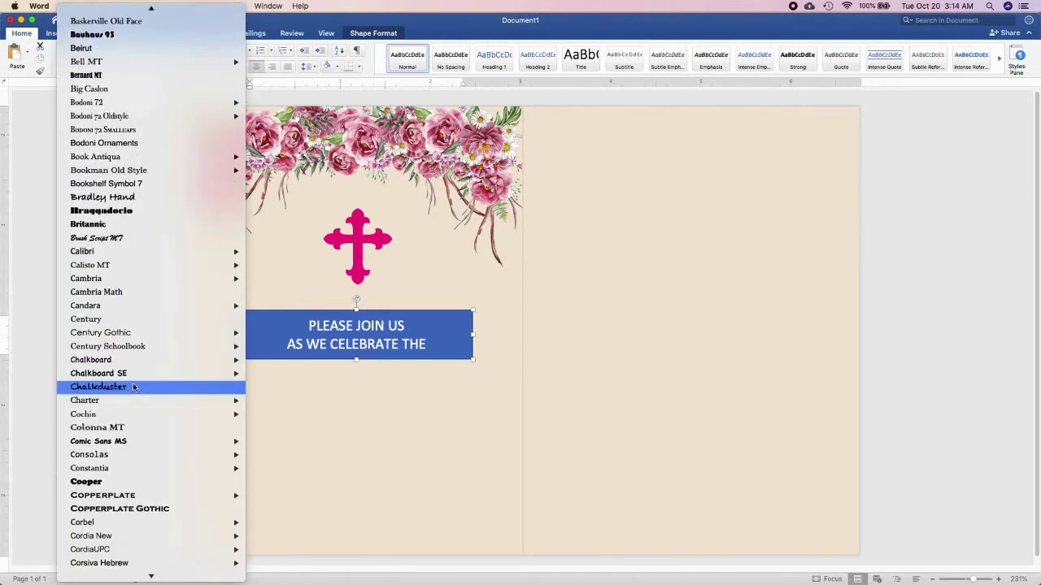
scroll(132, 374, down, 3)
scroll(132, 363, down, 1)
mouse_move(136, 226)
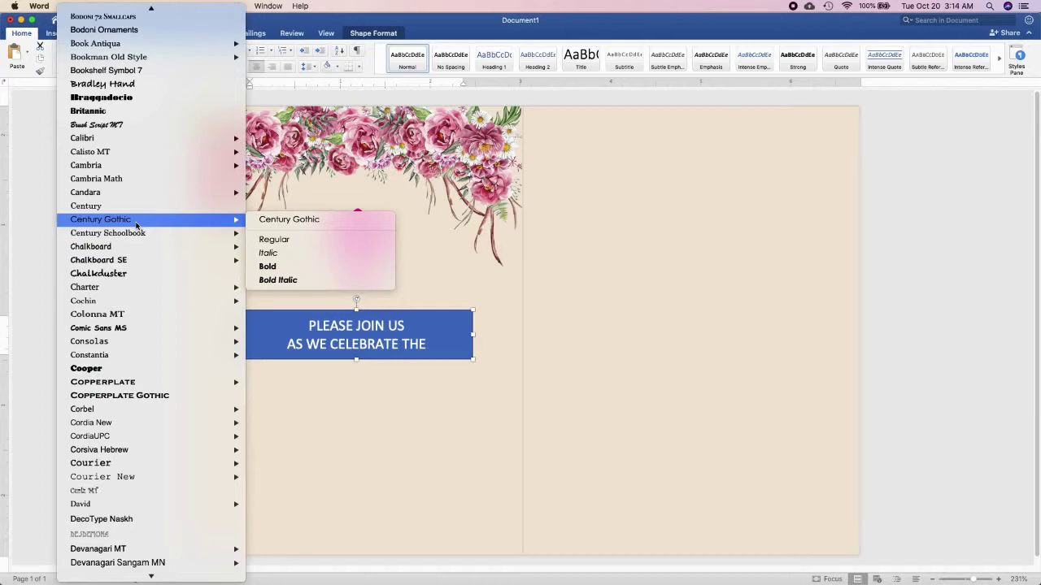
click(278, 279)
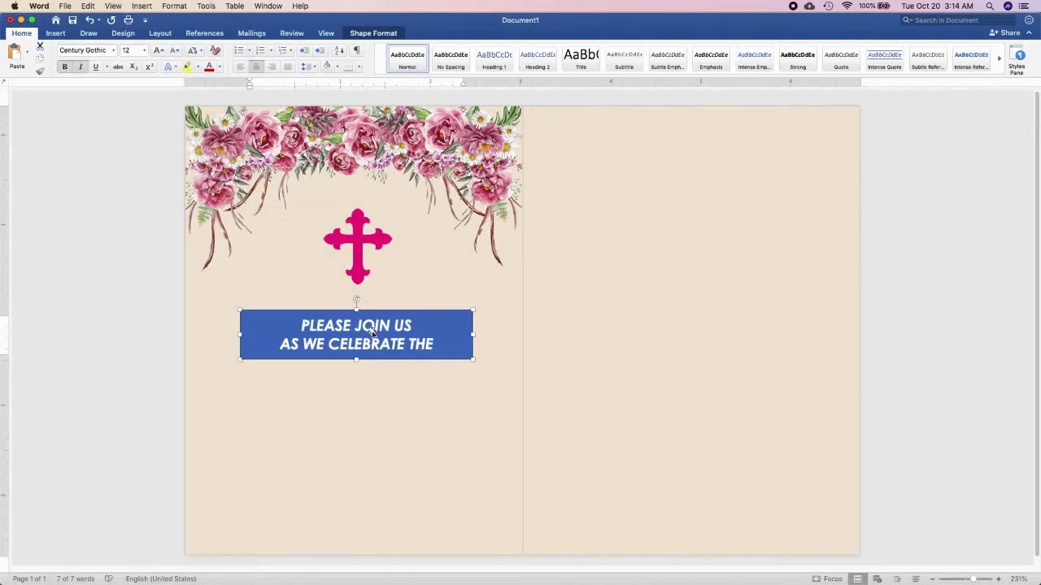
click(113, 50)
mouse_move(127, 136)
click(276, 184)
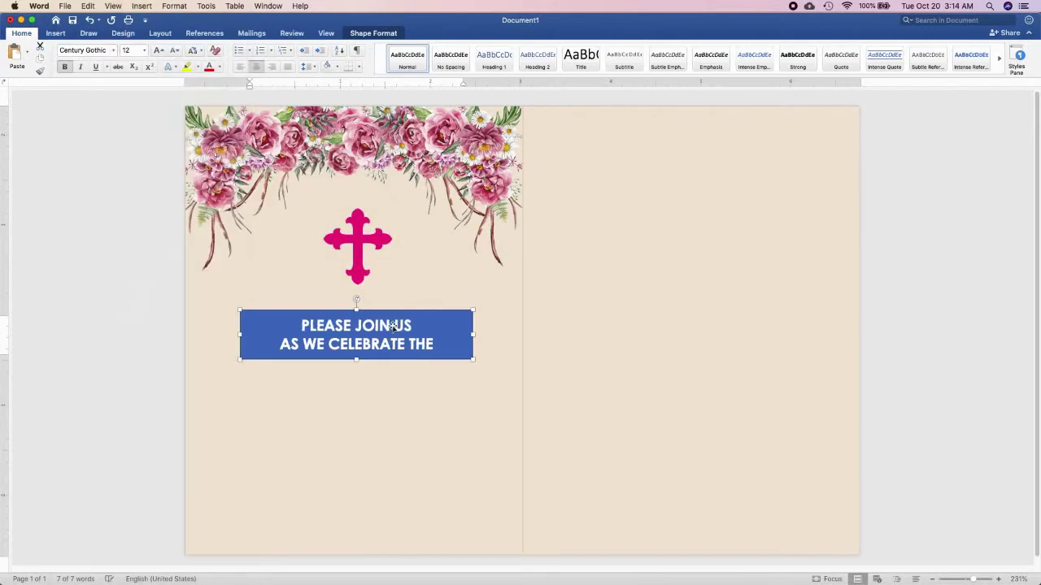
Step: Make the heading text gold and remove the box's blue fill
click(362, 33)
click(476, 57)
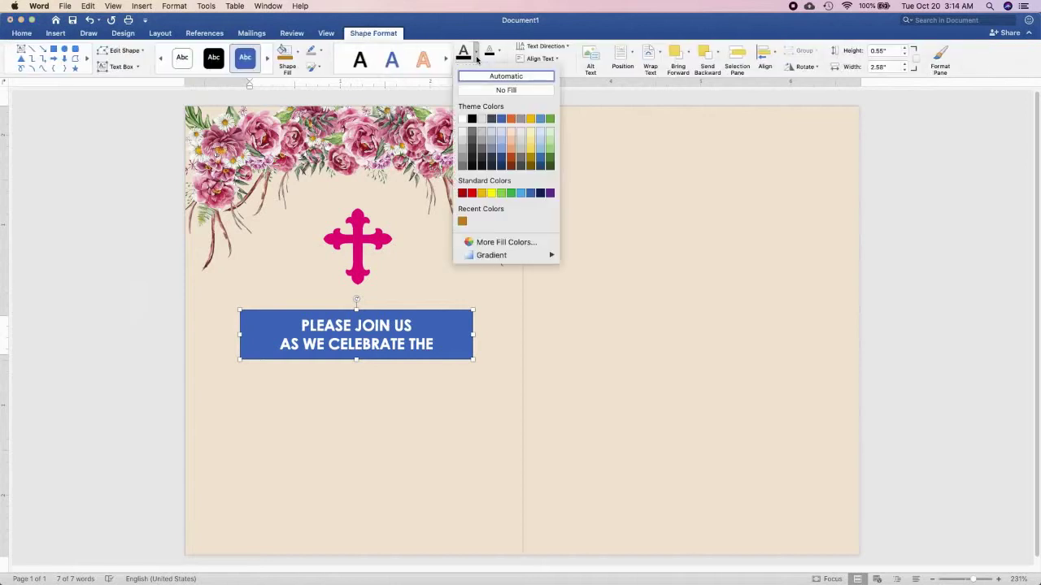
click(462, 222)
click(295, 51)
click(339, 76)
click(321, 50)
Step: Remove the heading box outline, shrink its text, and move it just below the cross
click(329, 74)
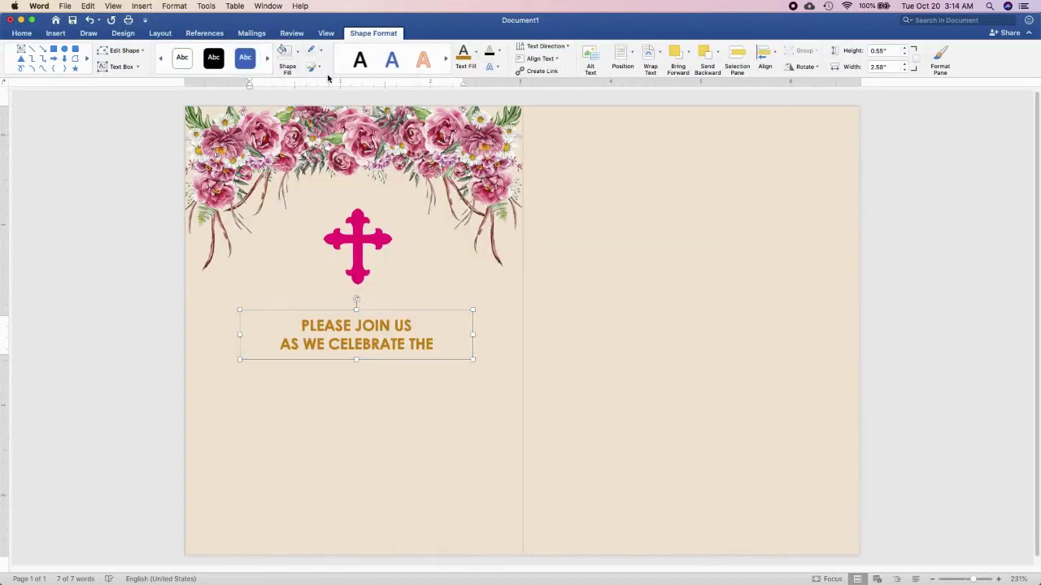
key(super+shift+comma)
key(super+shift+comma)
mouse_move(356, 327)
mouse_down()
mouse_move(378, 305)
mouse_move(391, 339)
mouse_up()
Step: Duplicate the heading box, retype it as 'BAPTISM', and centre it
key(super+c)
key(super+v)
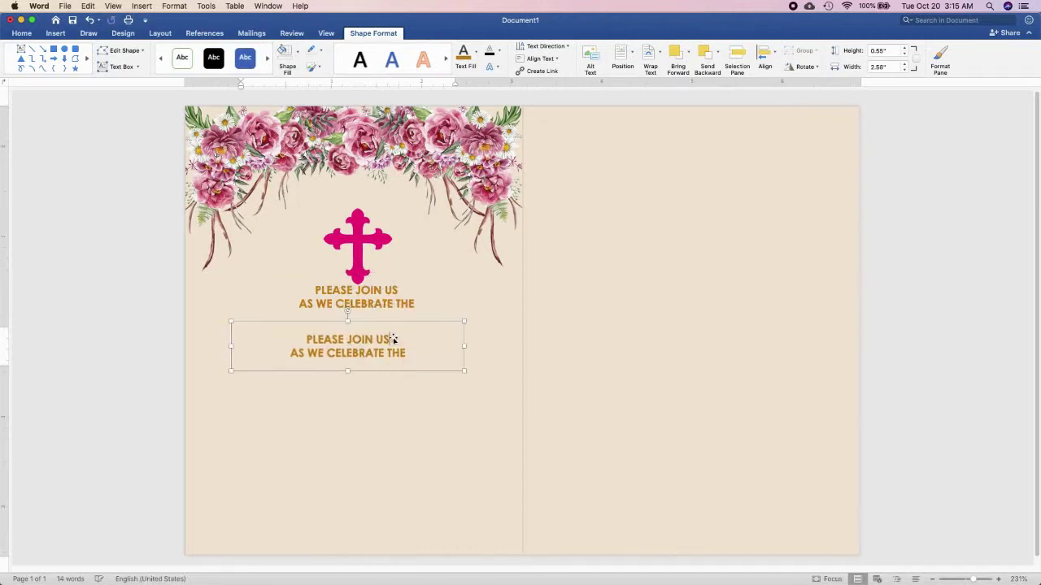
key(super+a)
text(baptis)
key(BackSpace)
key(BackSpace)
key(BackSpace)
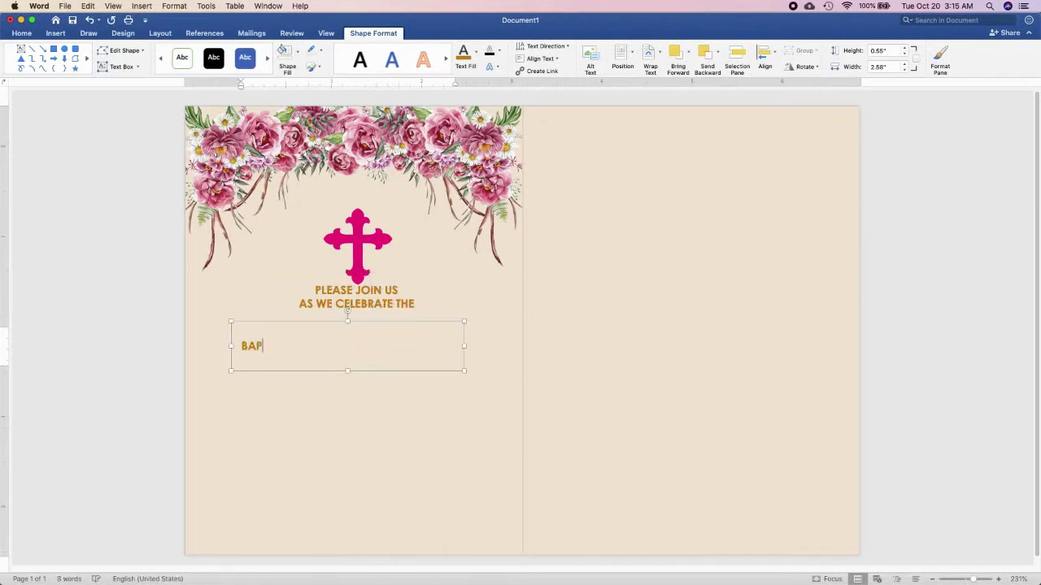
key(super+e)
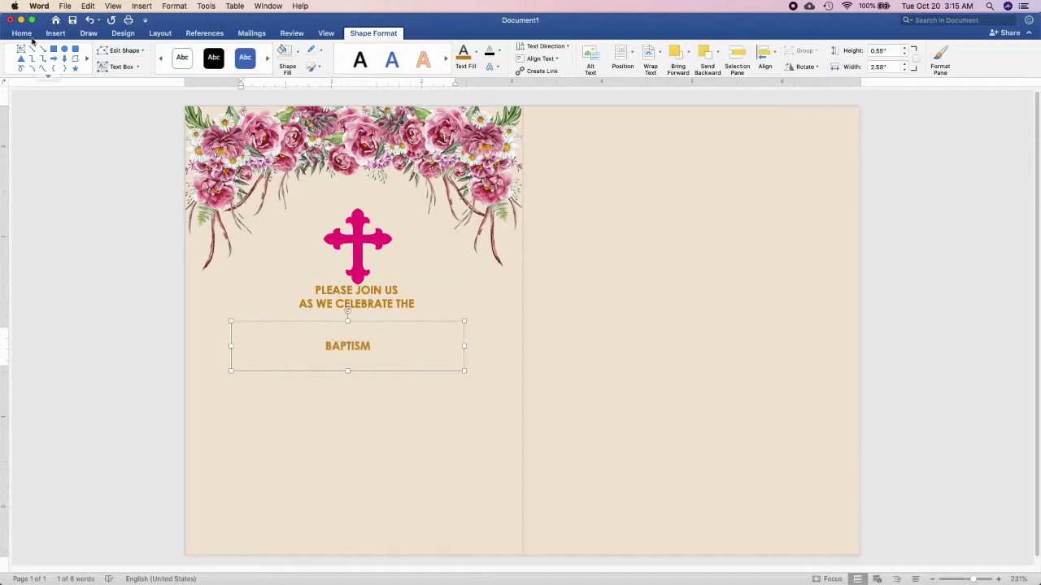
Step: Set BAPTISM in SignPainter at 30 pt
click(21, 32)
click(114, 51)
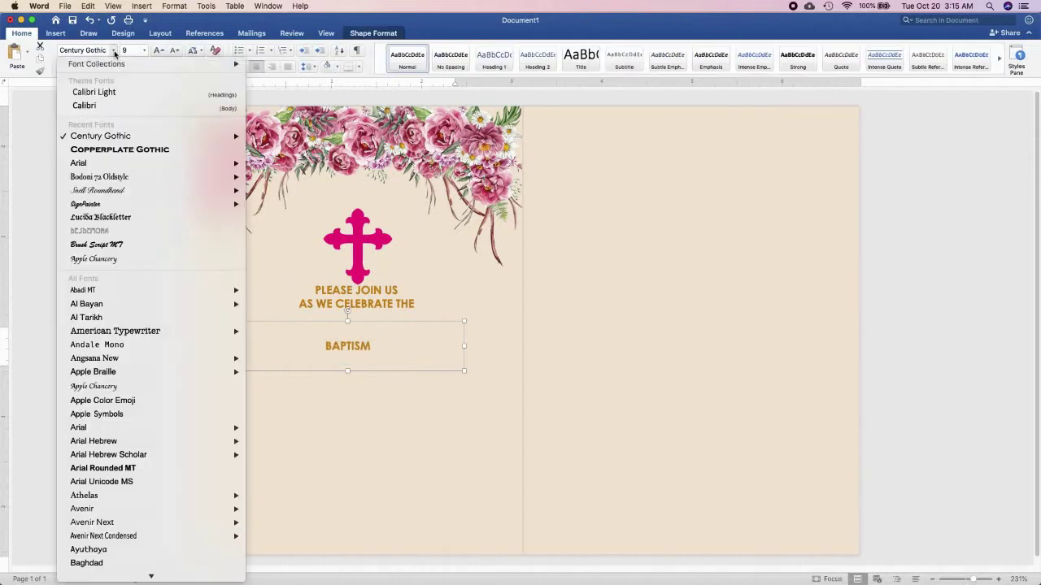
click(96, 244)
click(114, 51)
mouse_move(159, 194)
key(Escape)
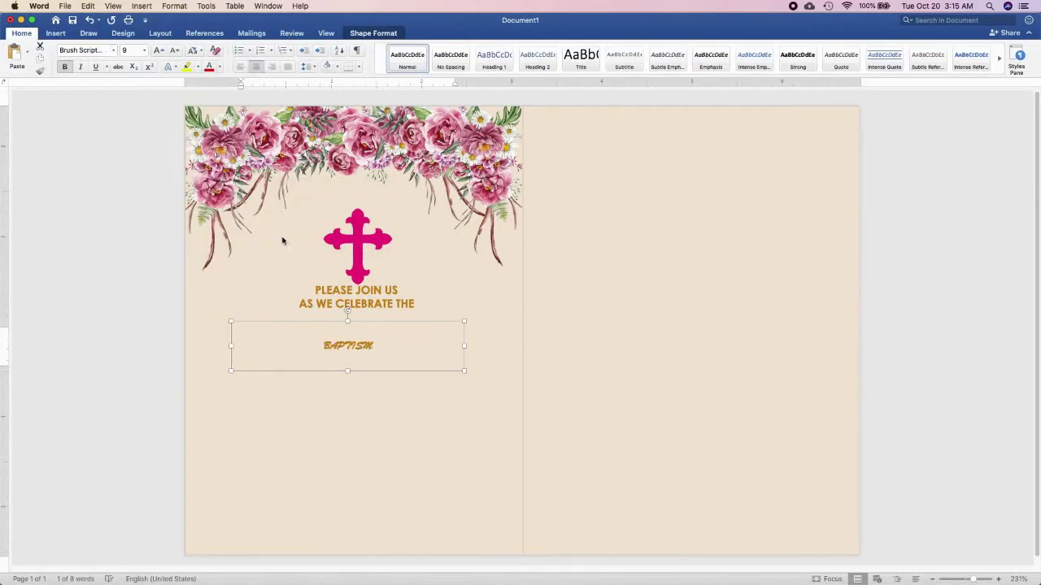
click(115, 51)
mouse_move(159, 216)
click(284, 252)
key(super+bracketright)
key(super+bracketright)
key(super+bracketright)
key(super+bracketright)
key(super+bracketright)
key(super+bracketright)
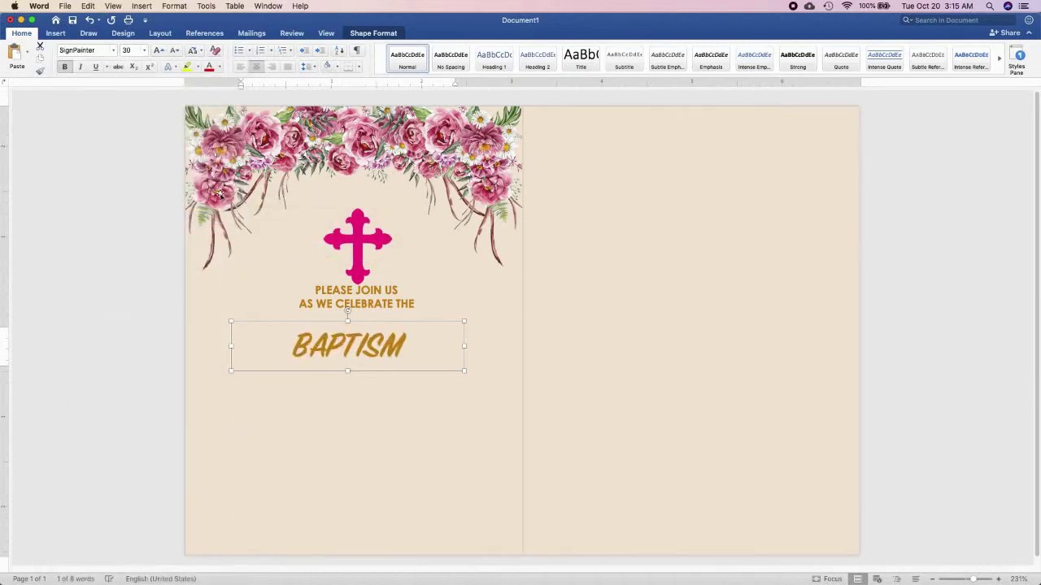
Step: Colour BAPTISM pink, enlarge it under the heading, and place a heading copy below
click(378, 33)
click(473, 53)
click(507, 239)
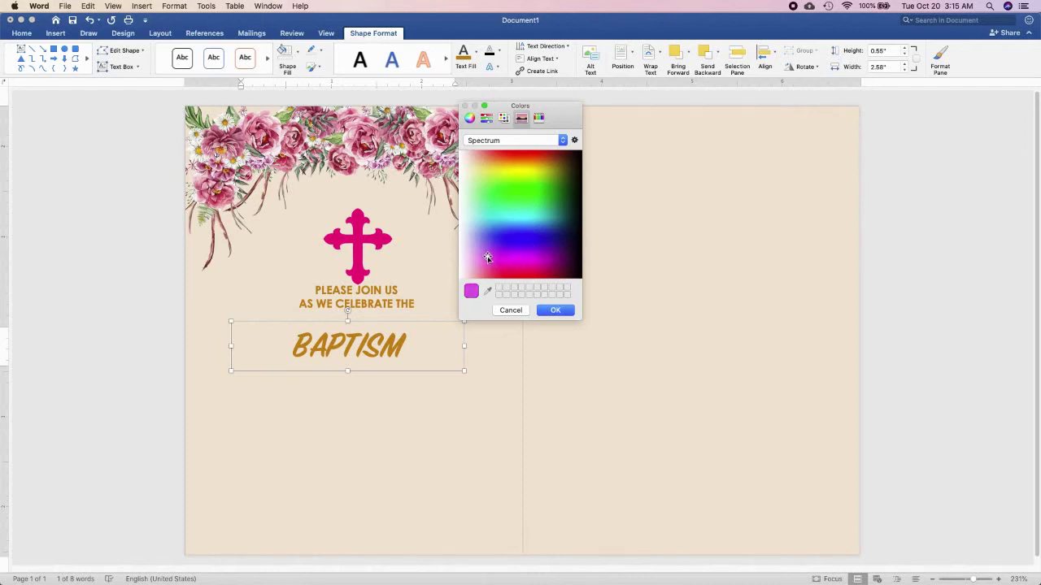
click(556, 310)
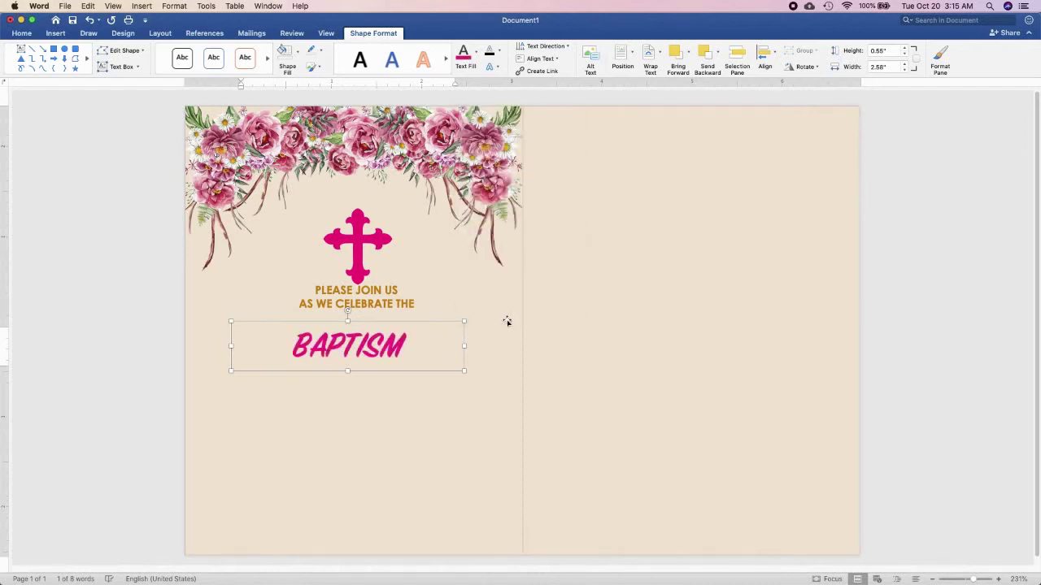
drag(416, 323, 425, 304)
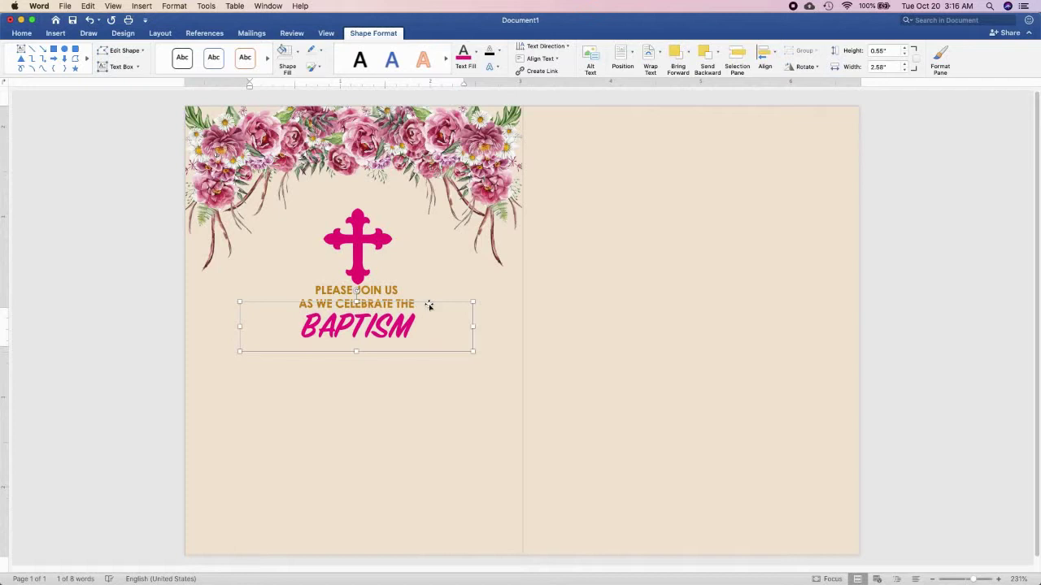
key(super+bracketright)
key(super+bracketright)
key(super+bracketright)
key(super+bracketright)
key(super+bracketright)
key(super+bracketright)
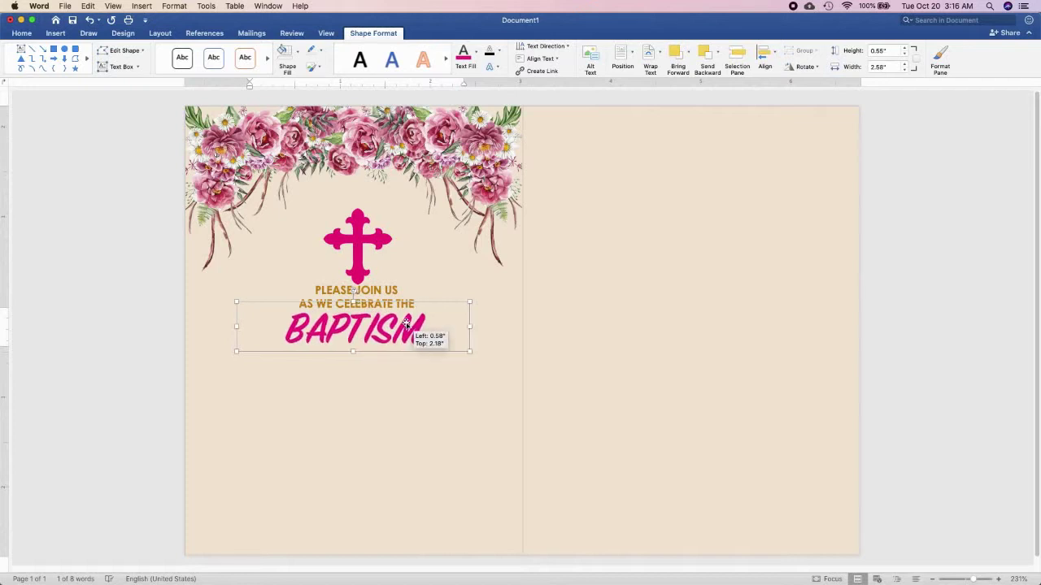
mouse_move(409, 275)
mouse_down()
mouse_move(420, 280)
mouse_move(402, 360)
mouse_up()
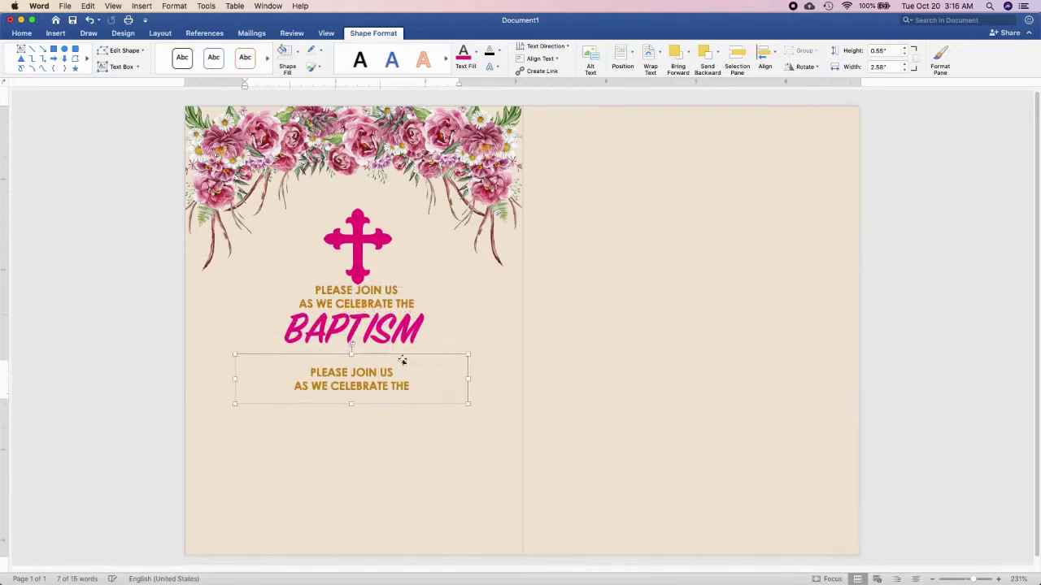
Step: Retype the copied heading as 'OF OUR DAUGHTER' and position it under BAPTISM
key(super+a)
text(OF)
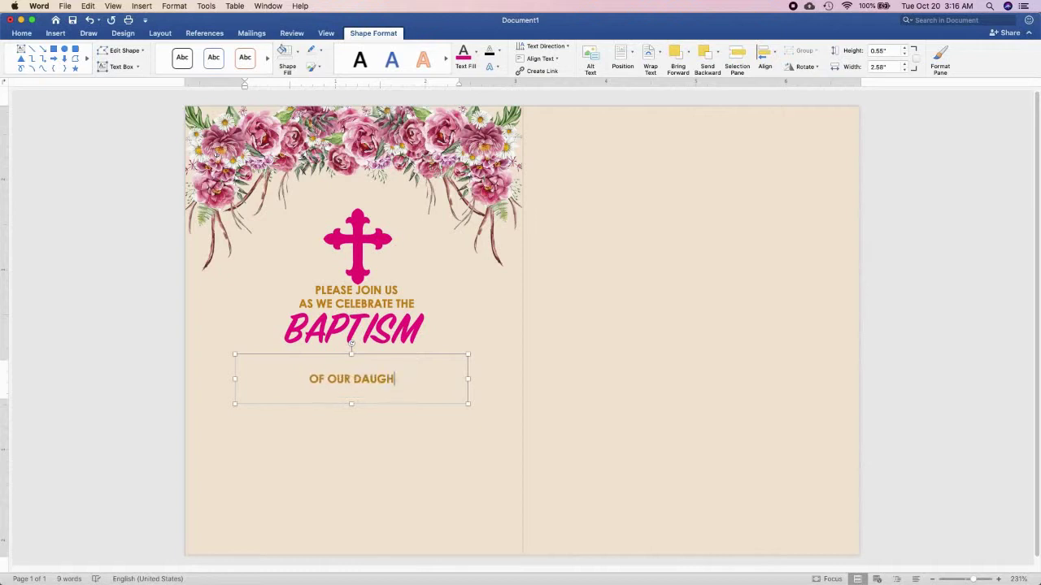
drag(462, 354, 462, 327)
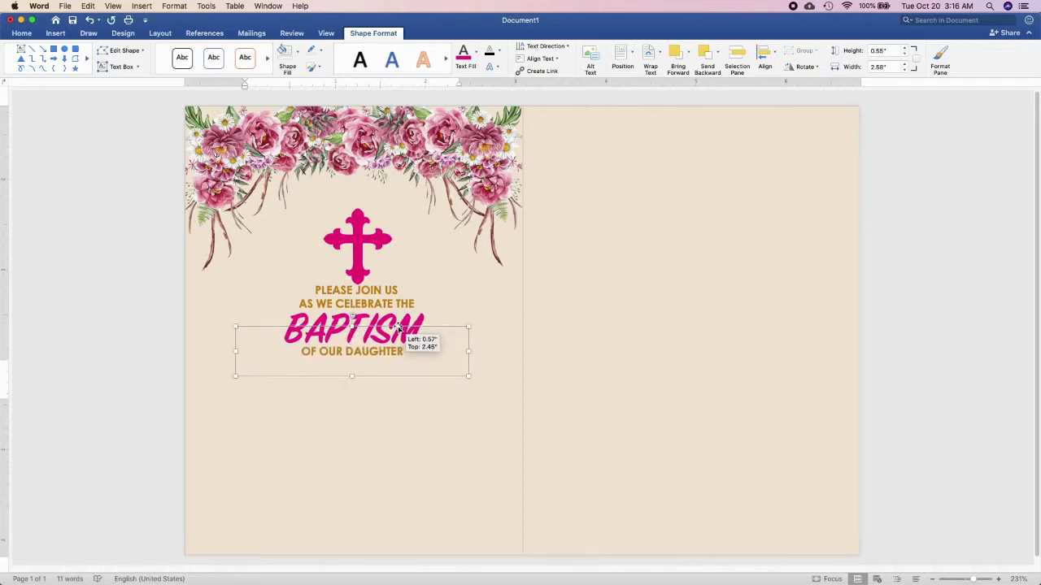
click(367, 297)
drag(368, 297, 373, 356)
Step: Copy the BAPTISM box below, type the daughter's name, and add it to the dictionary
click(369, 309)
double_click(387, 370)
text(L)
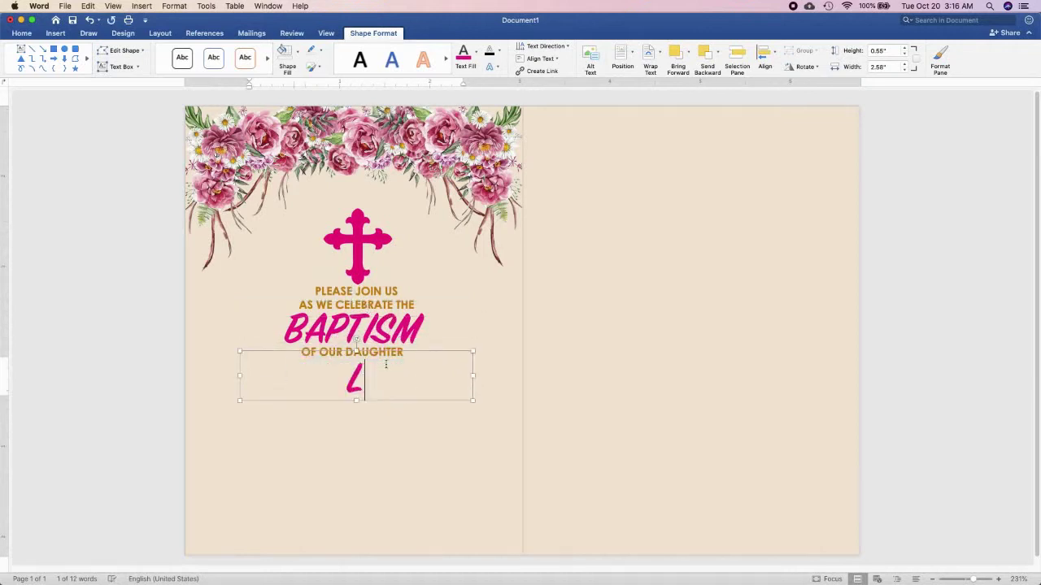
text(uhanna)
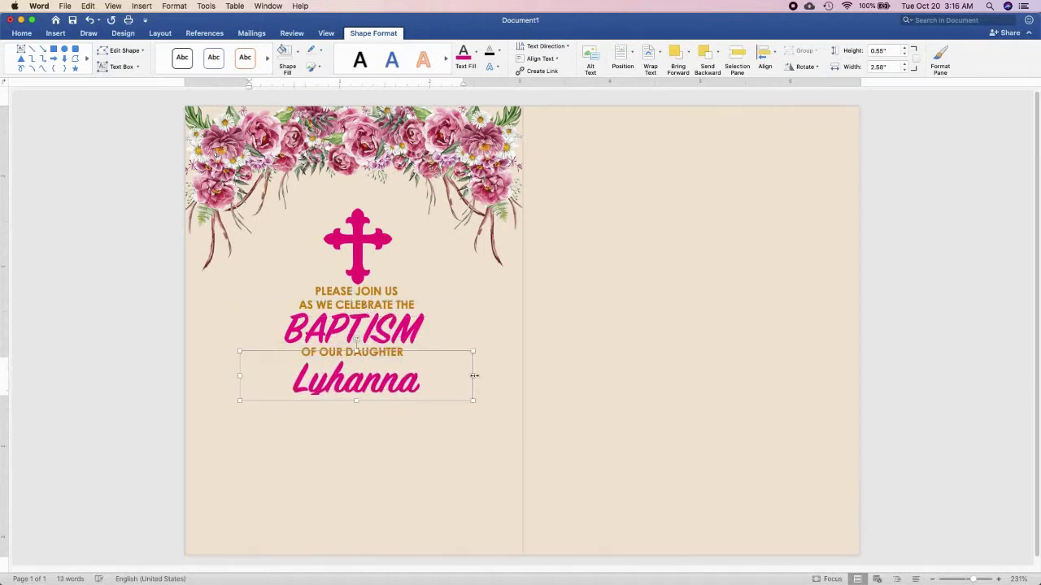
drag(474, 375, 493, 377)
click(294, 380)
right_click(373, 396)
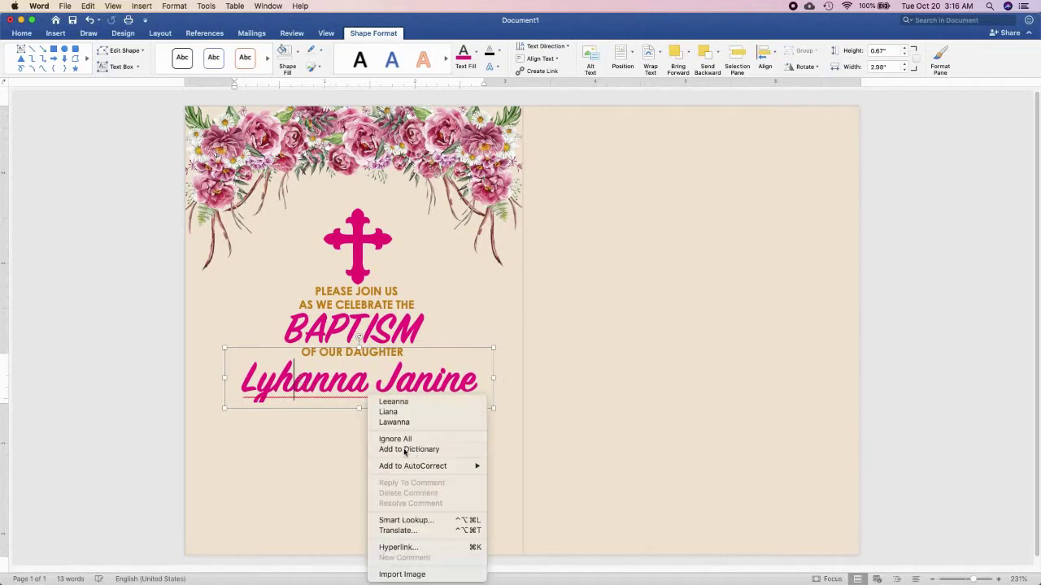
click(404, 450)
Step: Set the name in Snell Roundhand at 33 pt and widen its box to one line
click(28, 35)
click(114, 50)
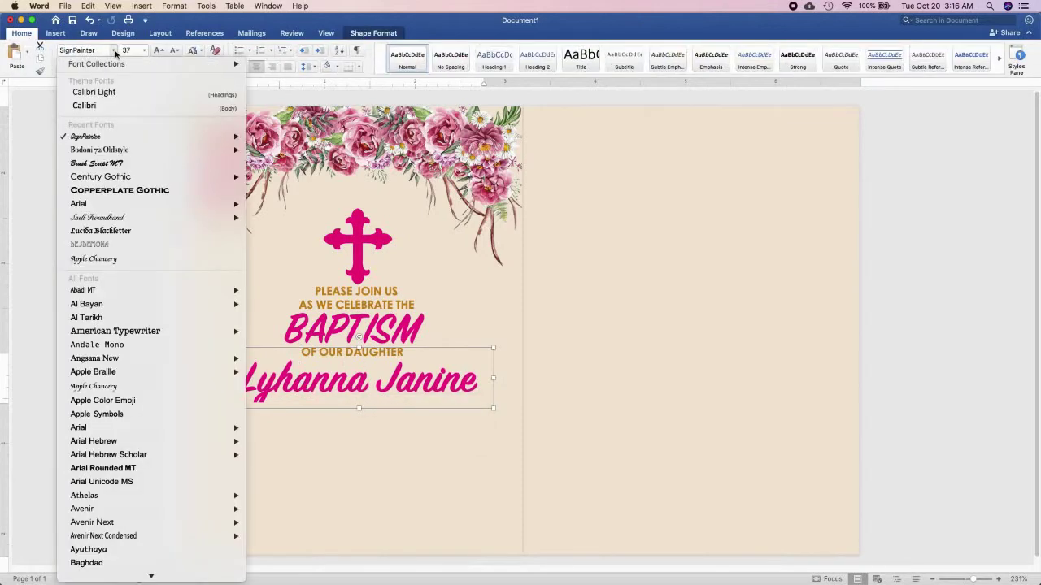
click(275, 266)
key(super+bracketleft)
key(super+bracketleft)
key(super+bracketleft)
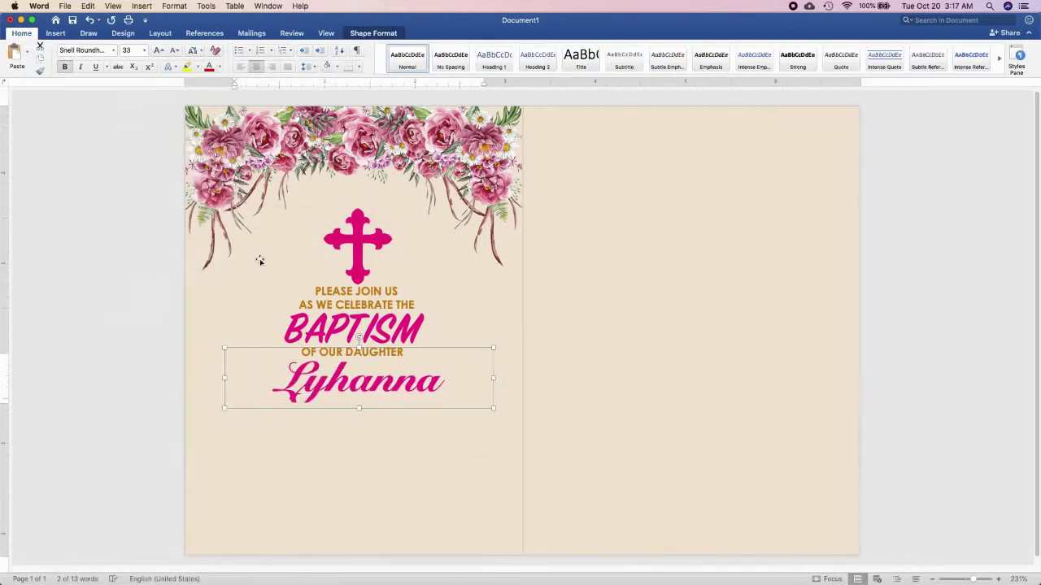
drag(224, 378, 186, 378)
drag(492, 379, 527, 379)
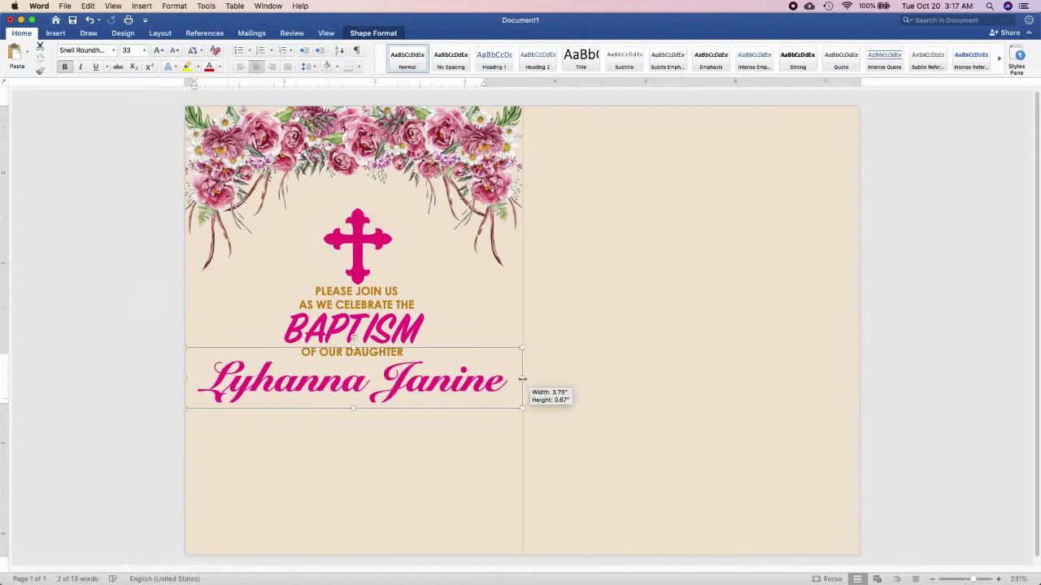
drag(356, 408, 357, 404)
Step: Select the BAPTISM box and bring up its text effects options
click(387, 328)
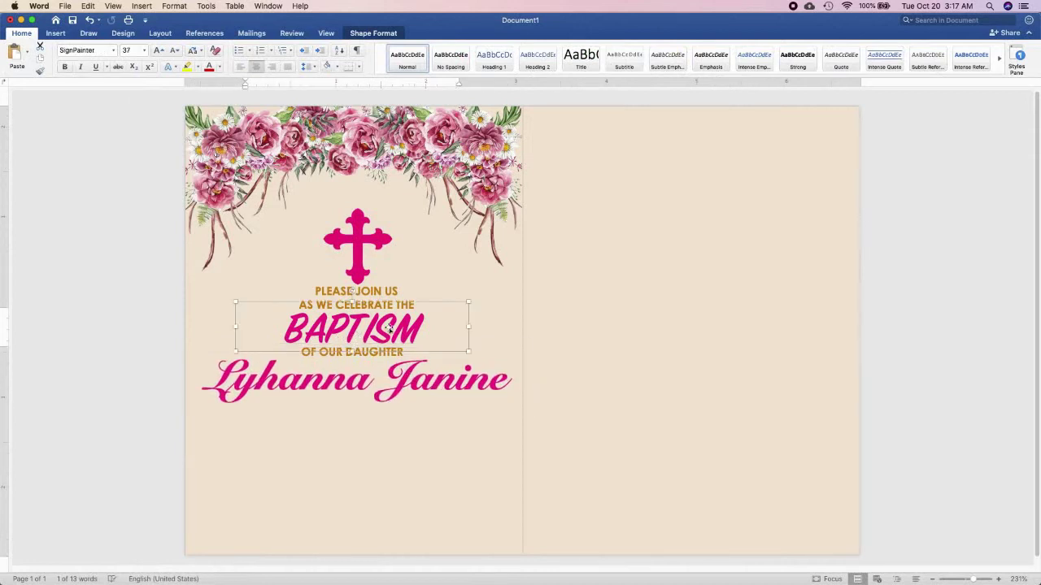
click(373, 32)
click(493, 66)
Step: Apply a Bevel text effect to the baby's name box
mouse_move(515, 121)
click(590, 185)
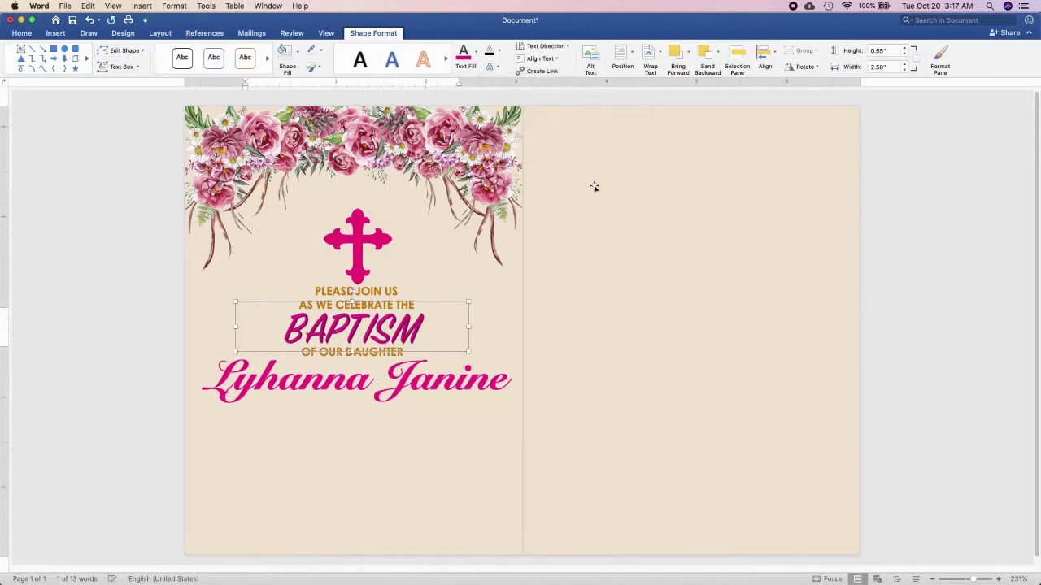
click(451, 391)
click(492, 66)
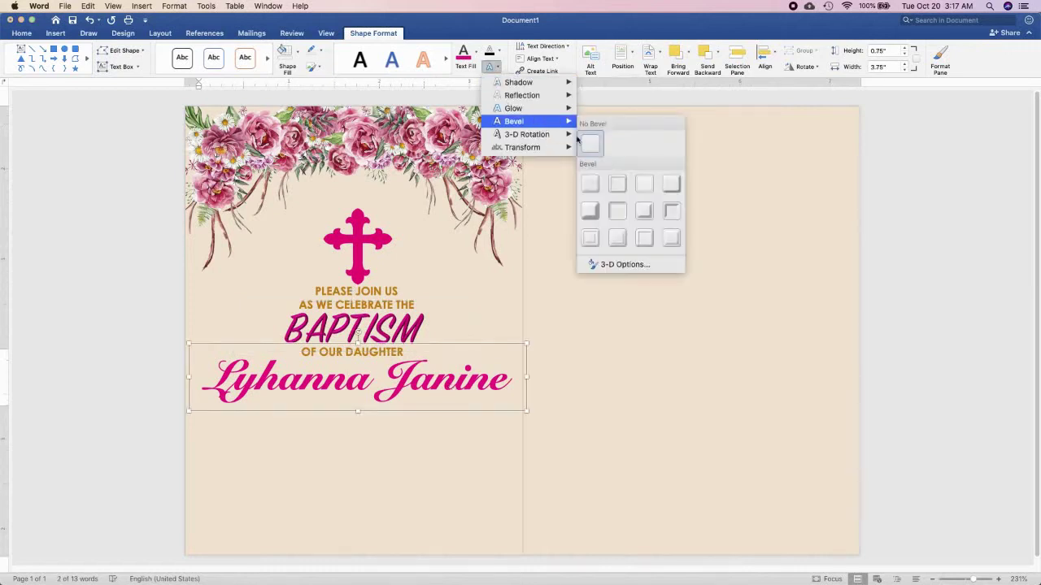
click(591, 184)
Step: Rotate the floral cluster to about 310°, halve its size, and centre it under the name
click(396, 435)
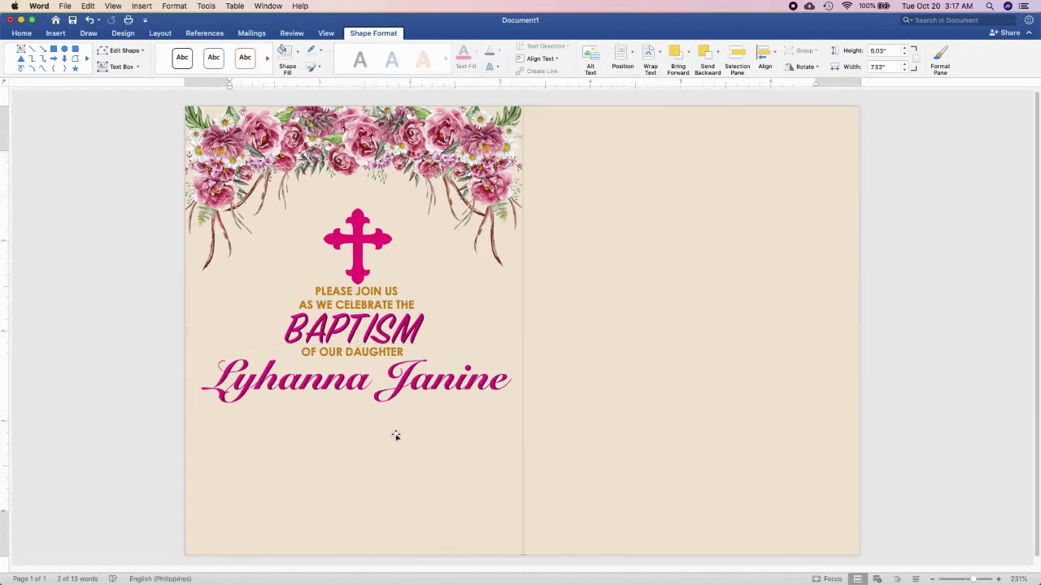
mouse_move(444, 272)
mouse_down()
mouse_move(511, 299)
mouse_move(314, 413)
mouse_up()
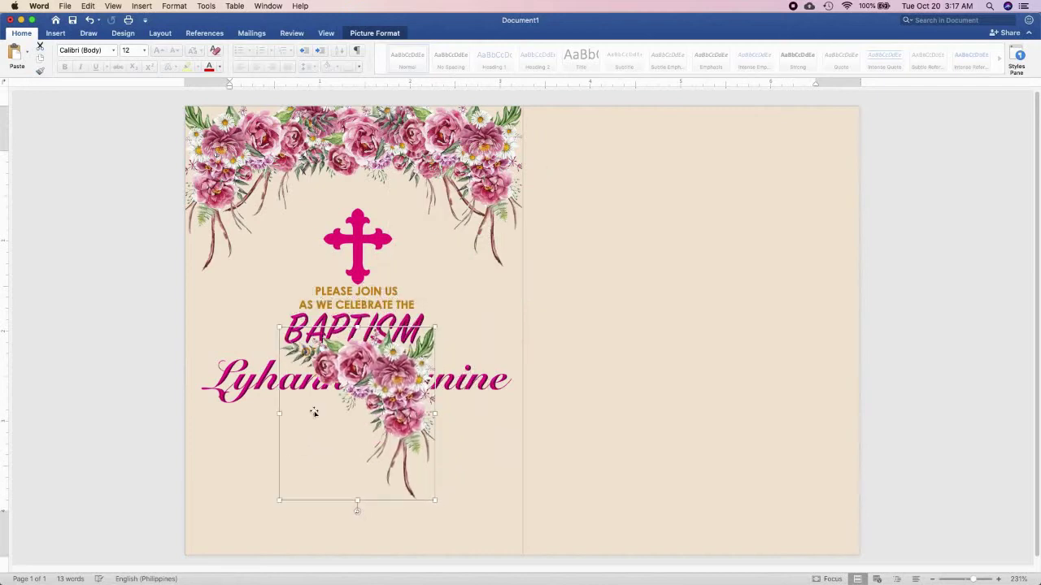
mouse_move(359, 514)
mouse_down()
mouse_move(272, 335)
mouse_move(326, 437)
mouse_up()
drag(356, 492, 347, 437)
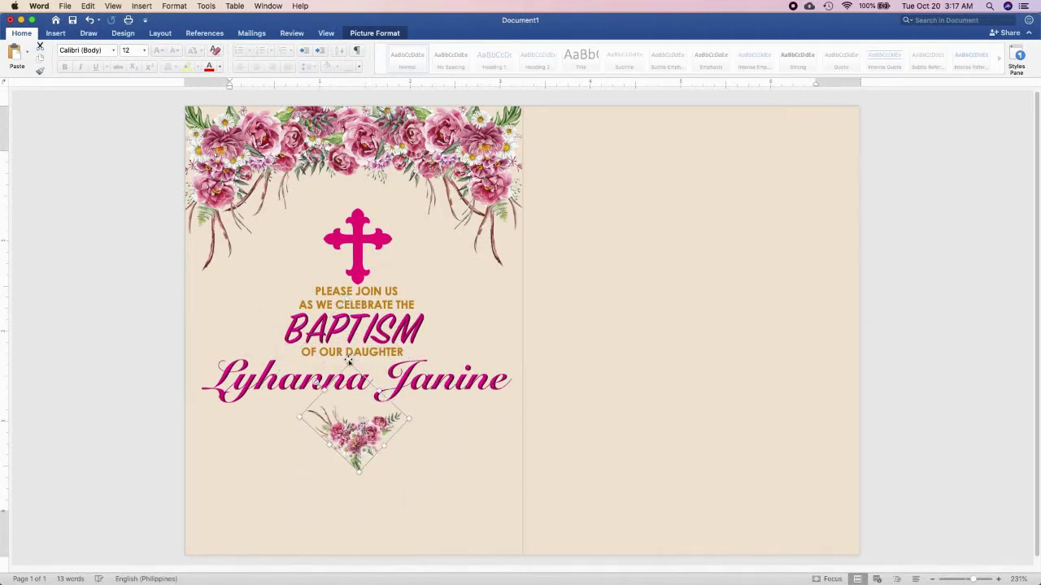
drag(348, 360, 362, 466)
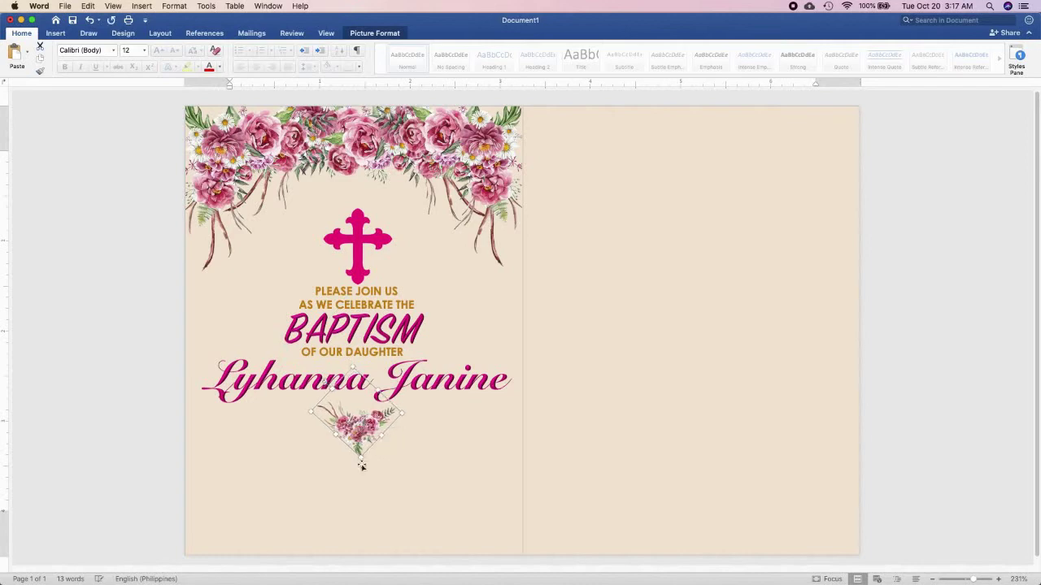
click(440, 406)
Step: Insert arrow.png, shrink it, and set it to float in front of the text
click(55, 33)
click(139, 53)
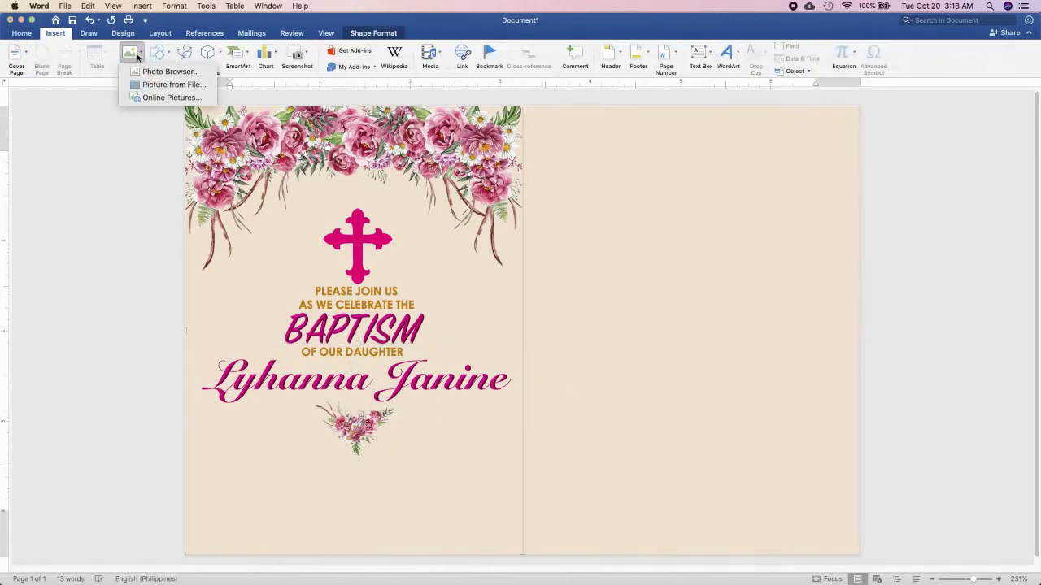
click(168, 84)
double_click(427, 199)
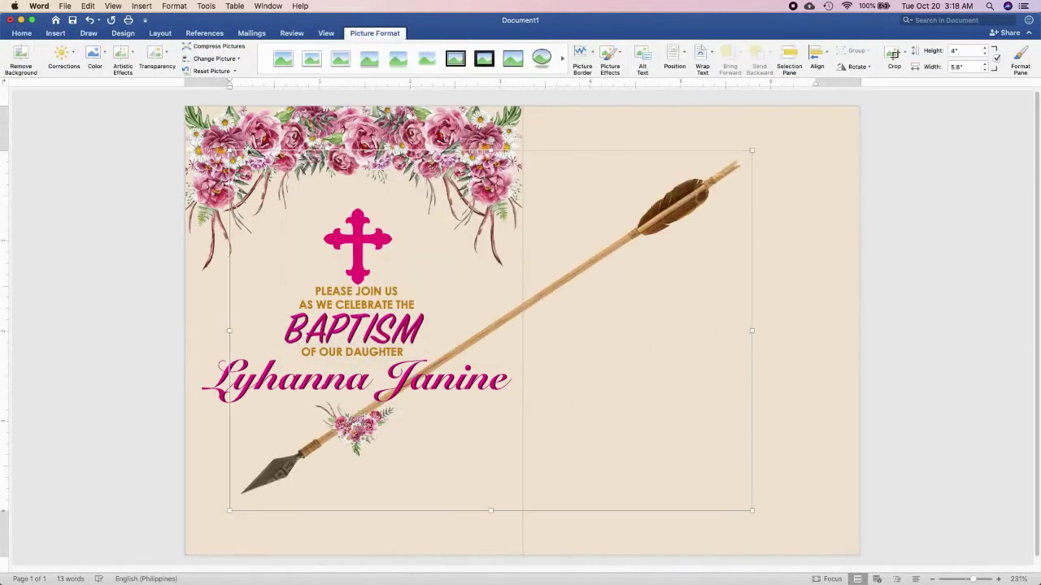
drag(751, 510, 615, 416)
click(160, 32)
click(422, 61)
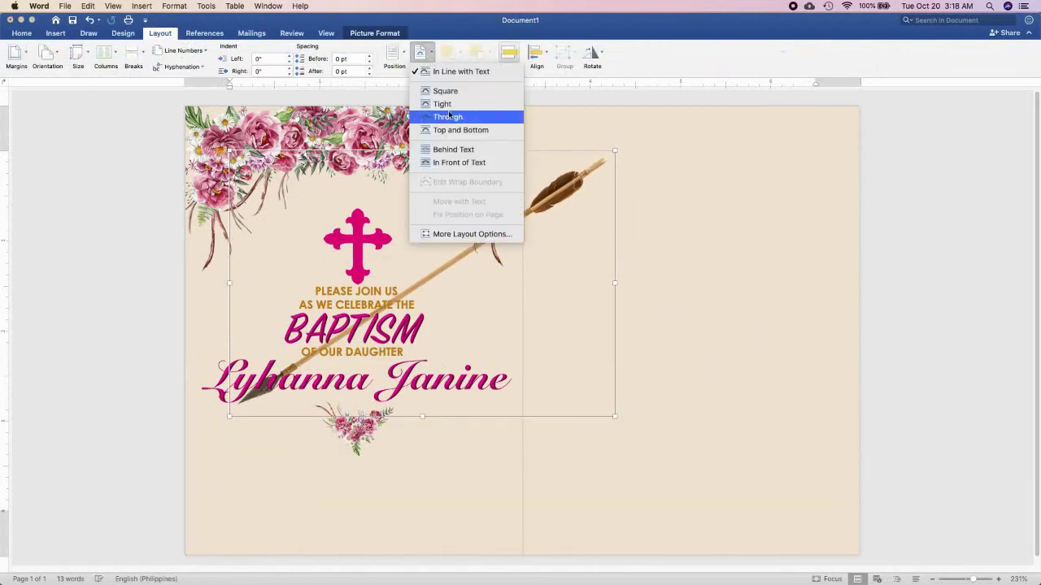
click(449, 149)
click(460, 52)
click(467, 99)
Step: Shrink the arrow further, rotate it horizontal, and position it below the name
drag(614, 417, 524, 370)
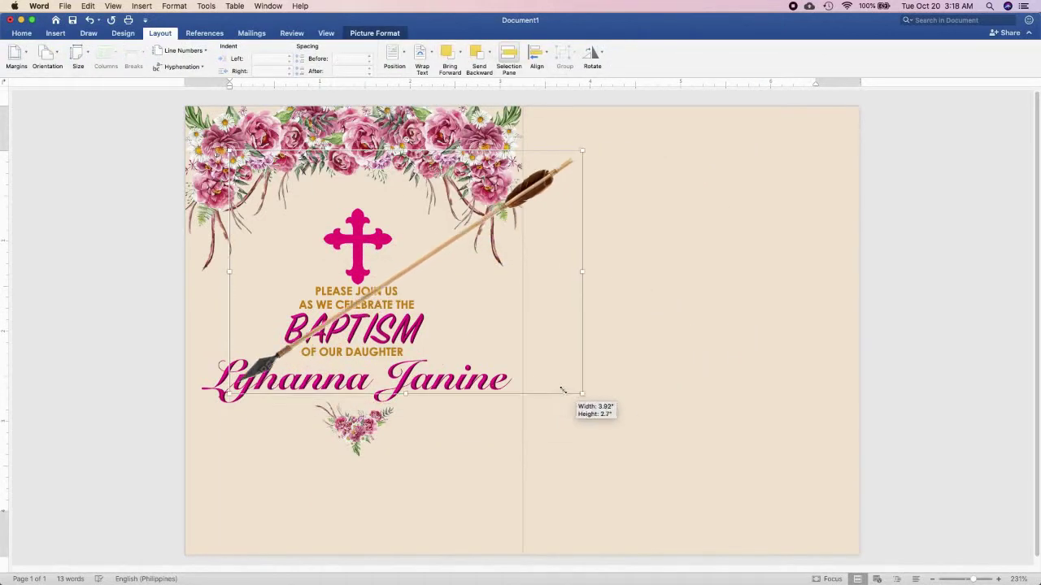
mouse_move(390, 139)
mouse_down()
mouse_move(582, 267)
mouse_move(545, 438)
mouse_up()
drag(309, 272, 302, 286)
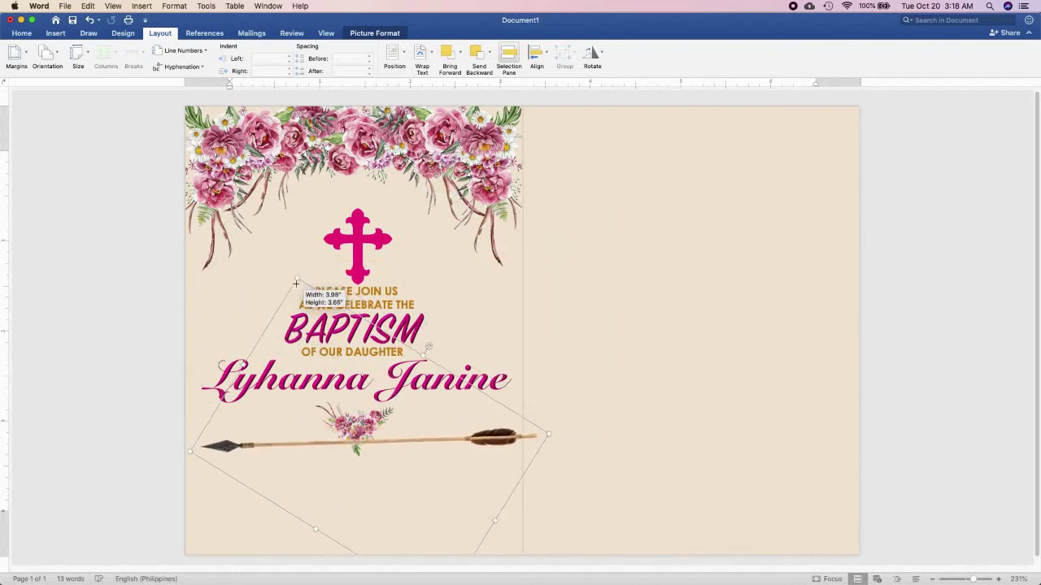
drag(496, 512, 711, 431)
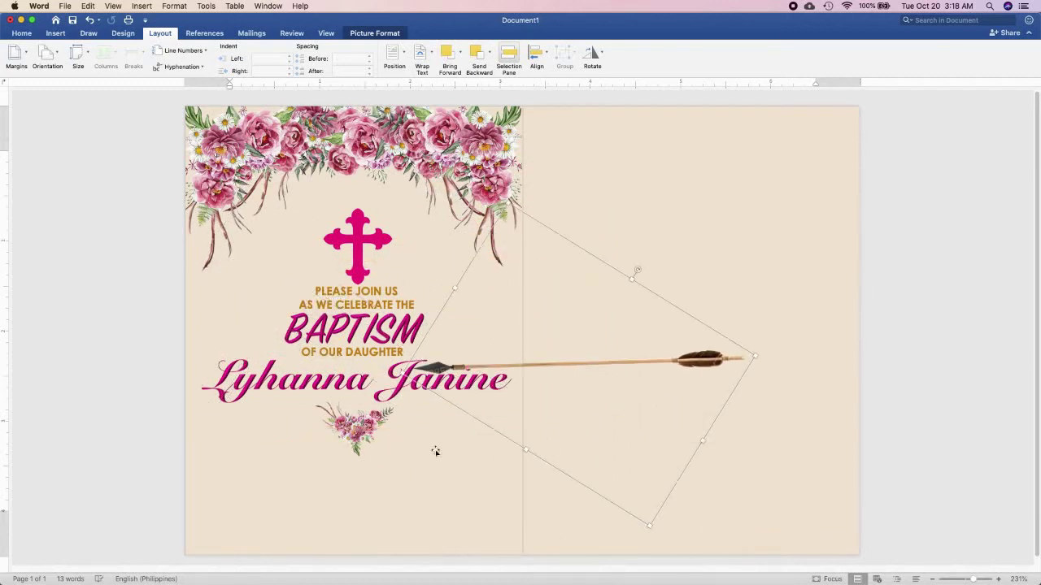
Step: Bring the small floral cluster in front of the arrow
click(349, 434)
click(462, 55)
click(484, 84)
Step: Fine-tune the arrow's position, tilt and length to fit the left panel
drag(635, 361, 411, 426)
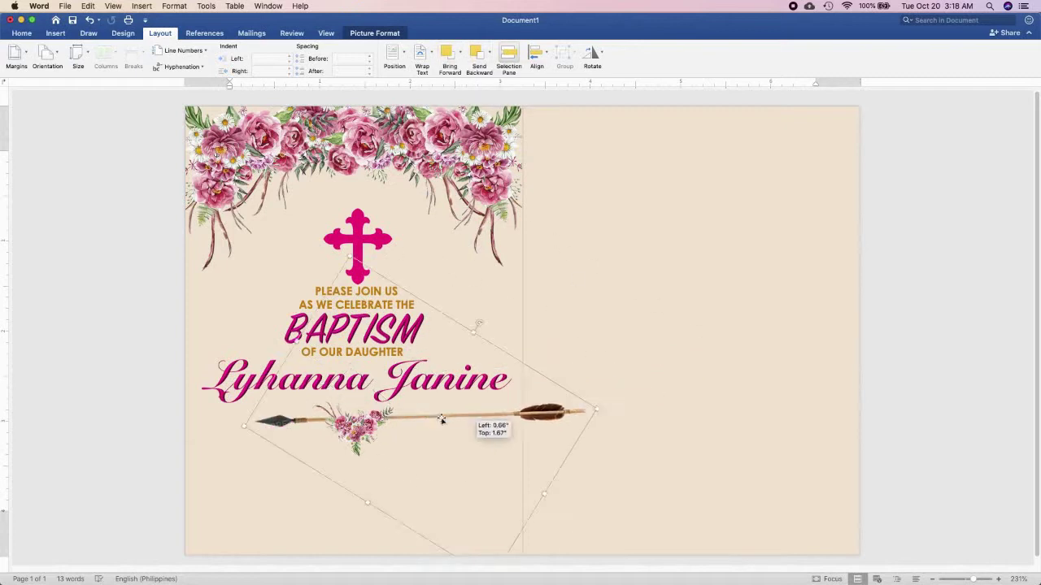
drag(422, 325, 419, 334)
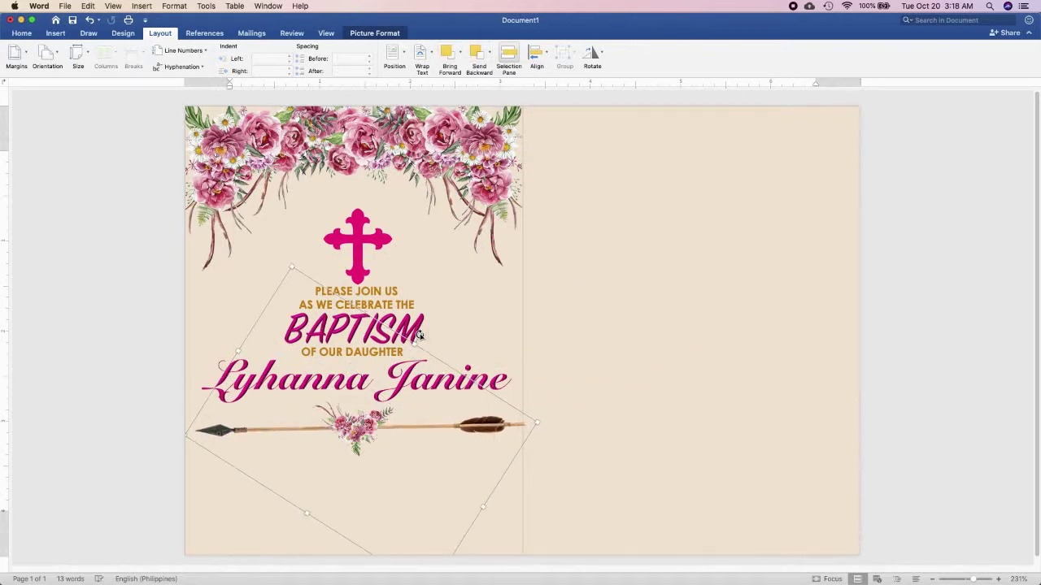
drag(533, 422, 478, 428)
key(Right)
key(Right)
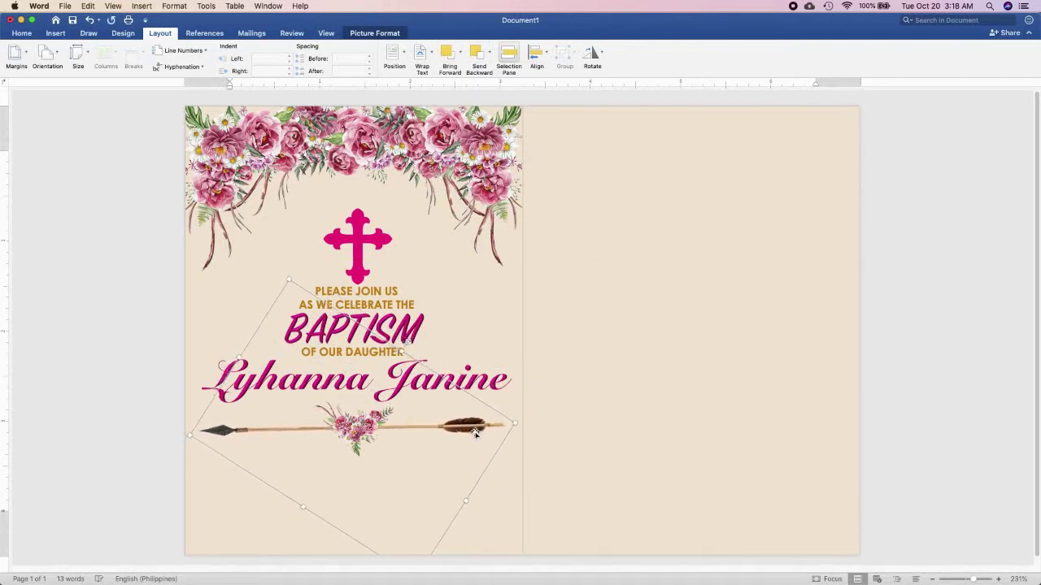
click(770, 460)
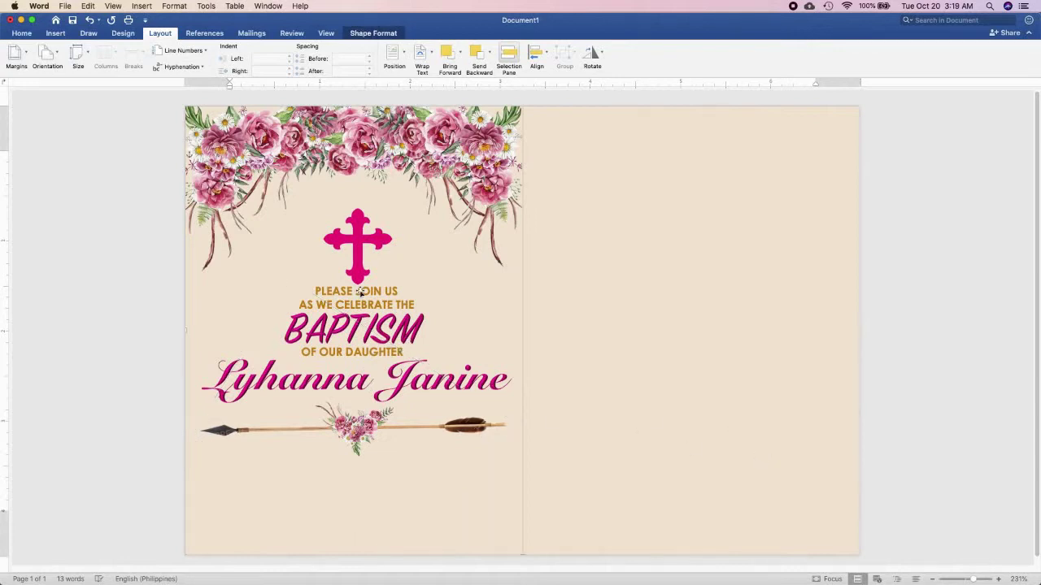
Step: Copy the invitation text box below the arrow, retype it as 'SATURDAY, DECEMBER 13, 2020 AT 10:00 AM', and widen it
drag(360, 293, 405, 476)
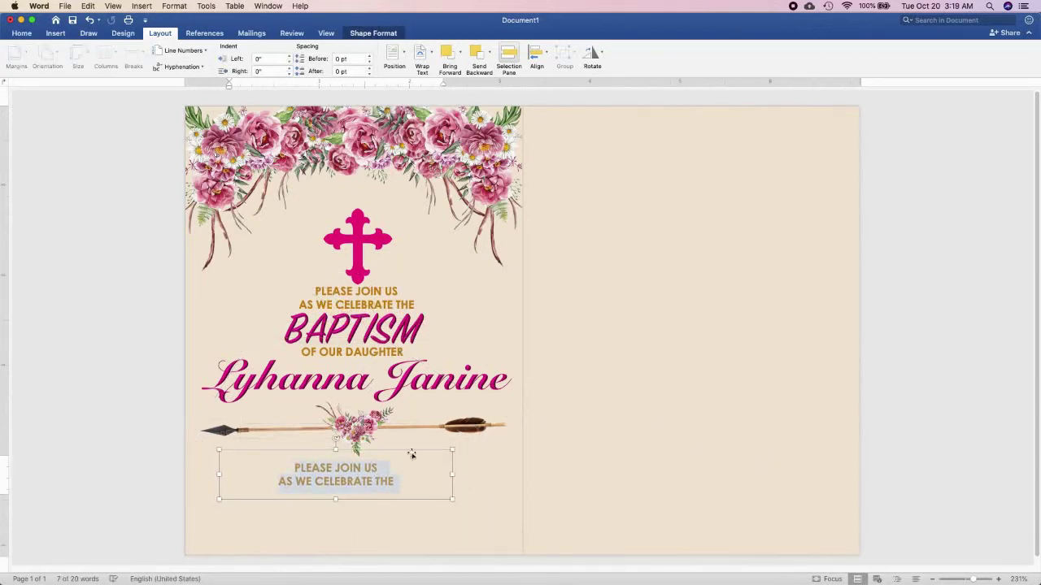
text(SATURDAT)
text(Y, DECEM)
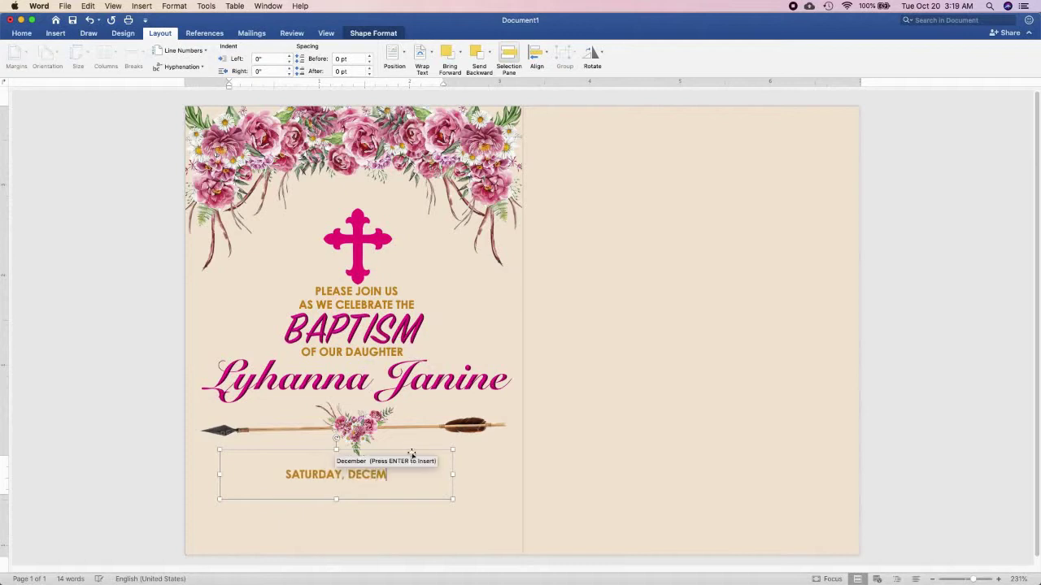
text(BER)
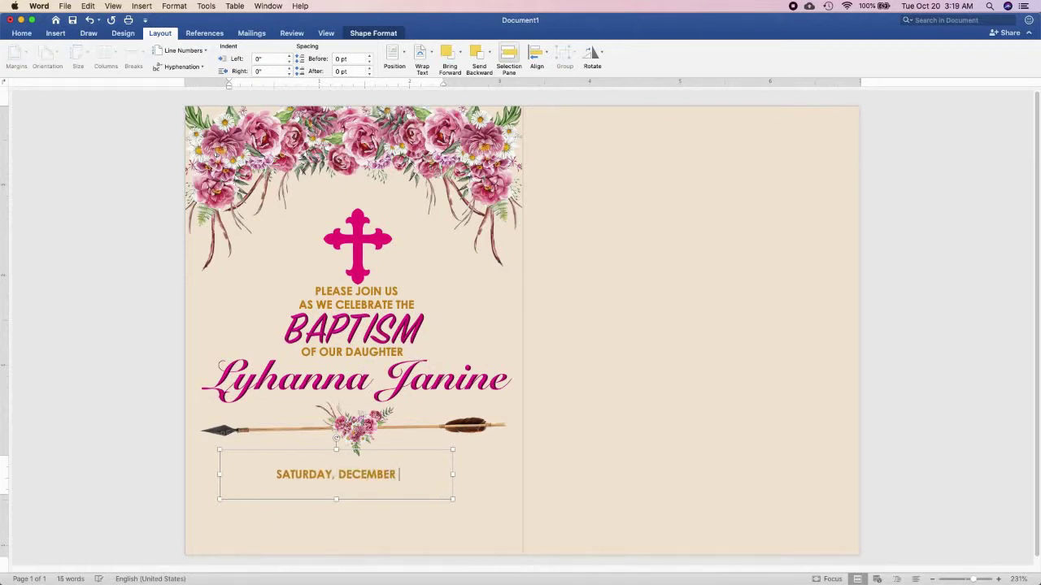
text(13, 2020 AT )
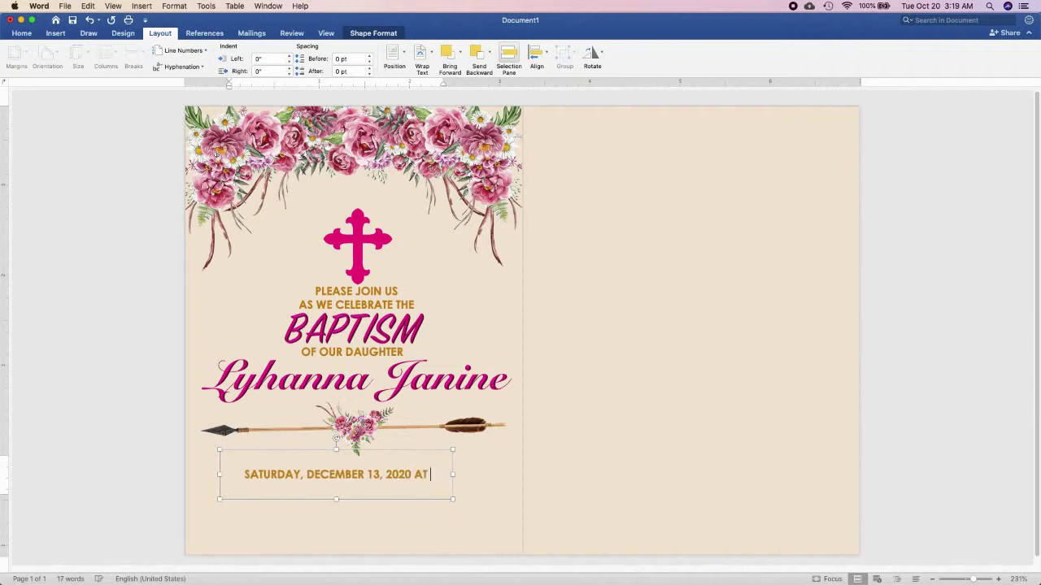
text(10:00 AM)
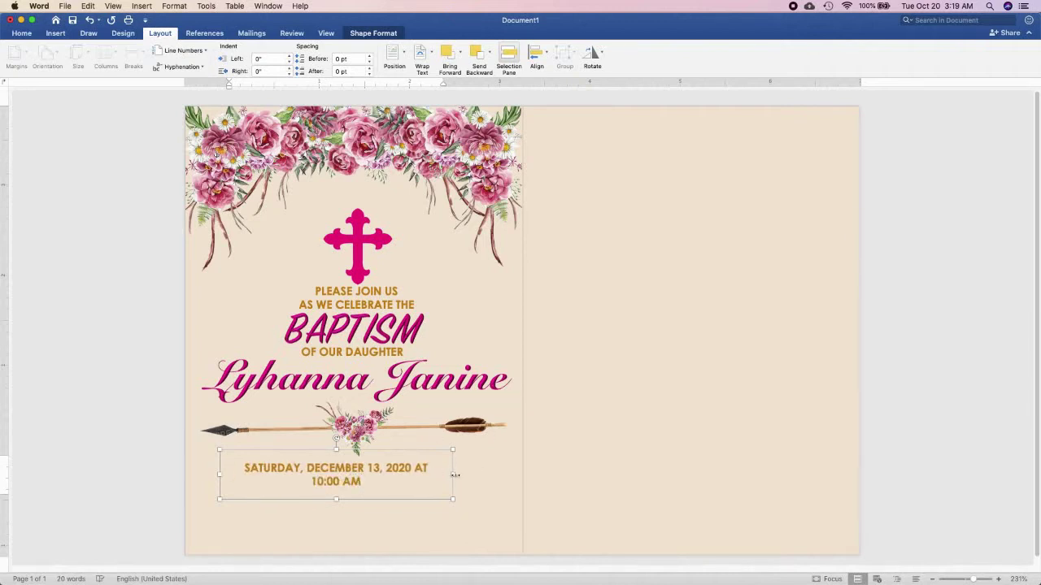
drag(455, 475, 503, 474)
Step: Add the lines 'SAINT PETER AND PAUL PARISH CHURCH' and 'CAGASINAN' beneath the date
key(Return)
text(SAINT PETER)
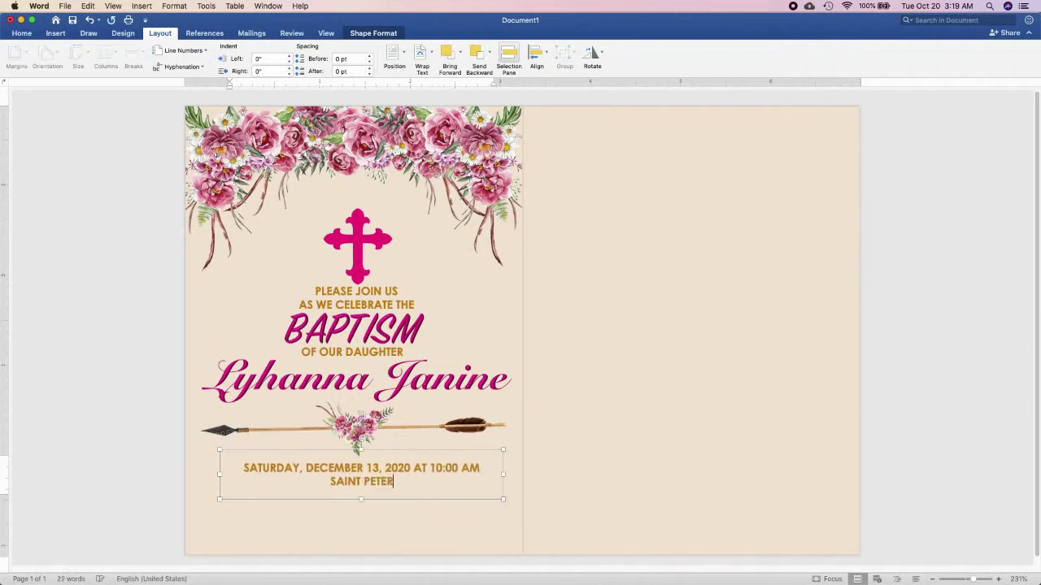
text( AND PAUL PARISH CHURC)
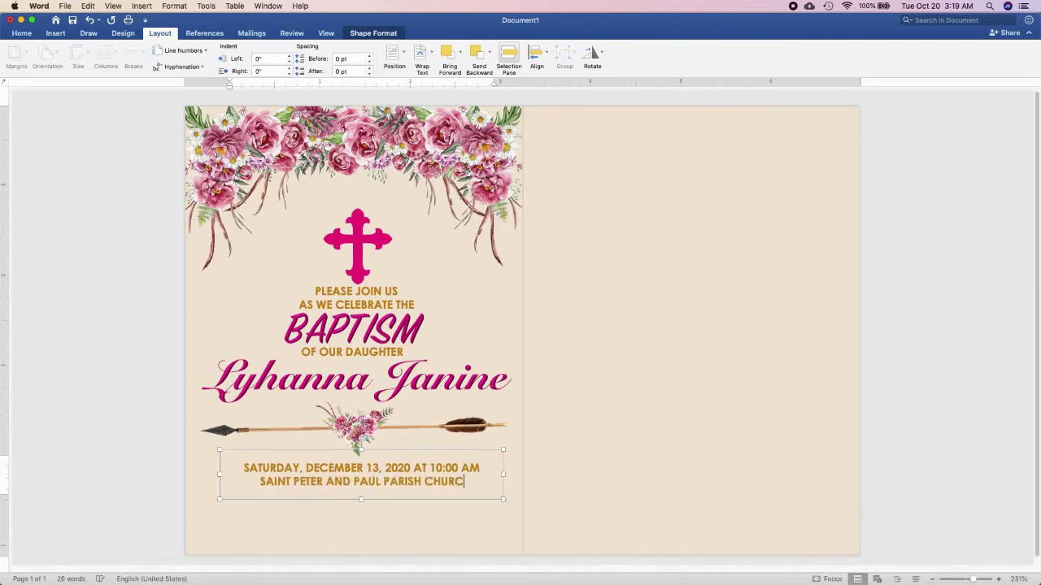
text(H)
key(Return)
text(CALASIAO. PANGASINAN)
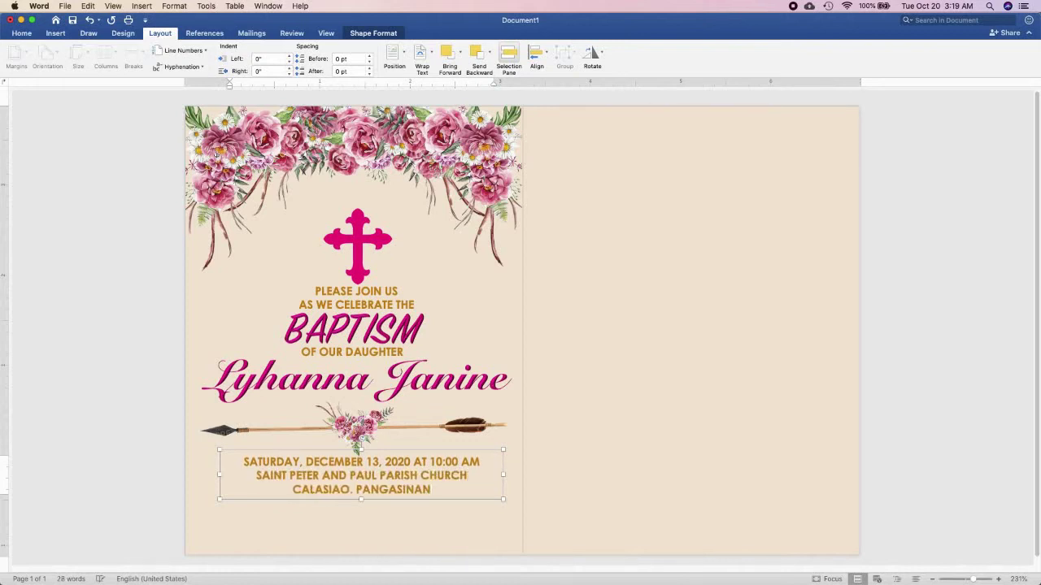
Step: Replace the duplicated box's text with the reception lines for City de Luze Restaurant, Tapuac District, Dagupan City, then place it below the church
drag(360, 499, 381, 526)
key(super+a)
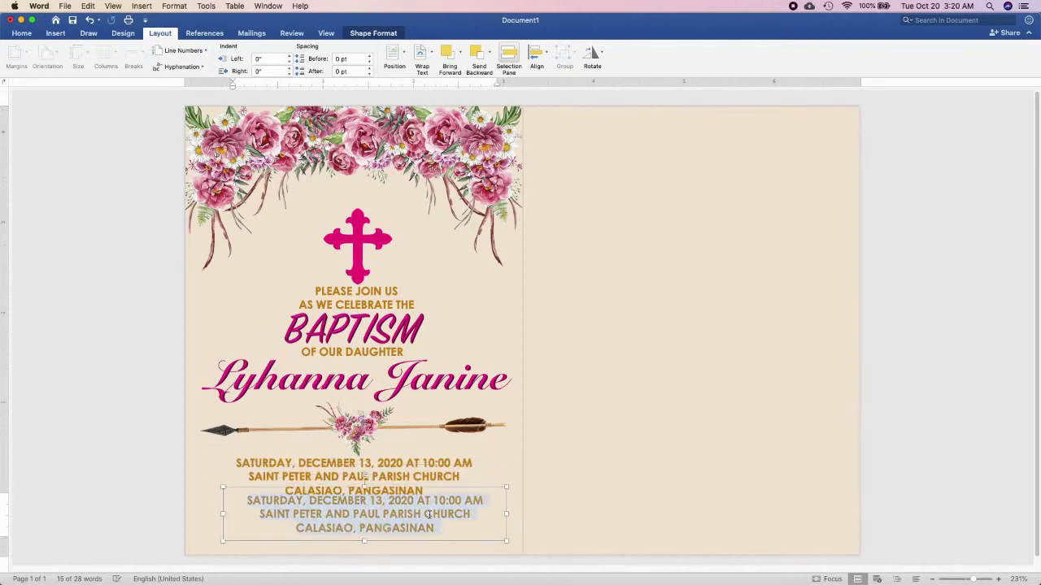
text(RECEPTION)
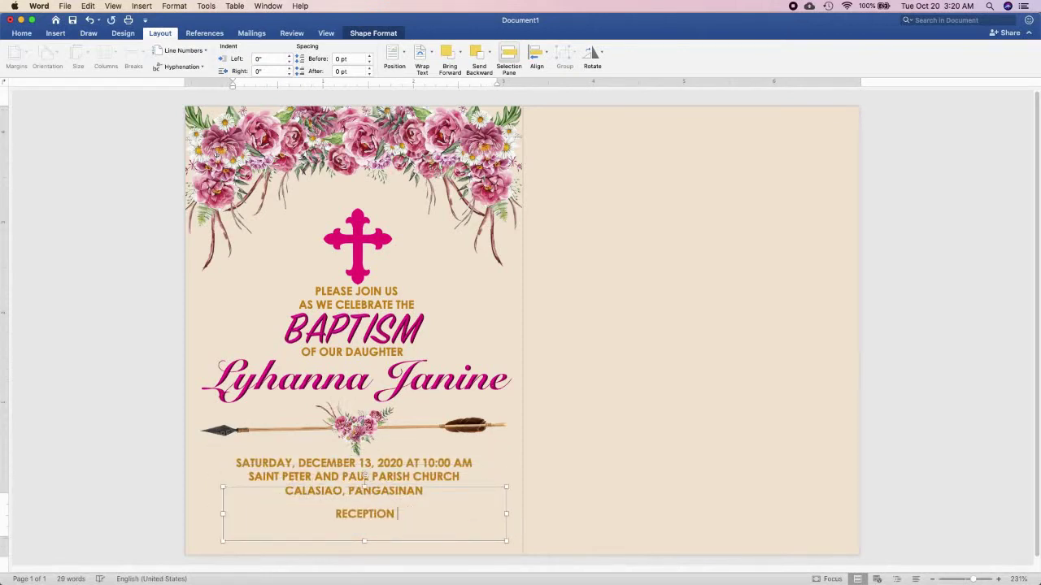
text(LOW AT)
key(Return)
text(CITY DE LUZE R)
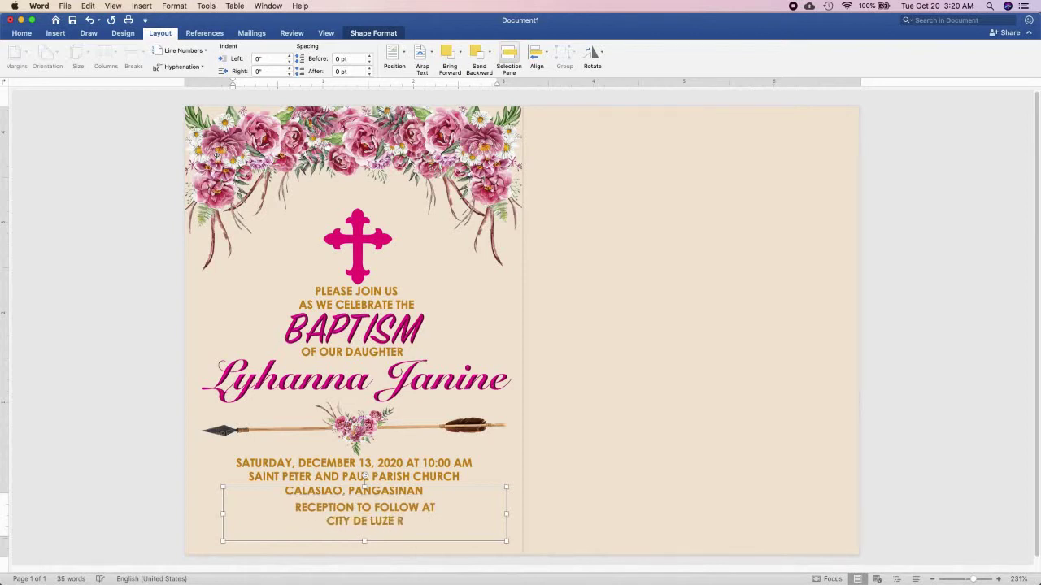
text(ESTAURANT)
key(Return)
text(T,)
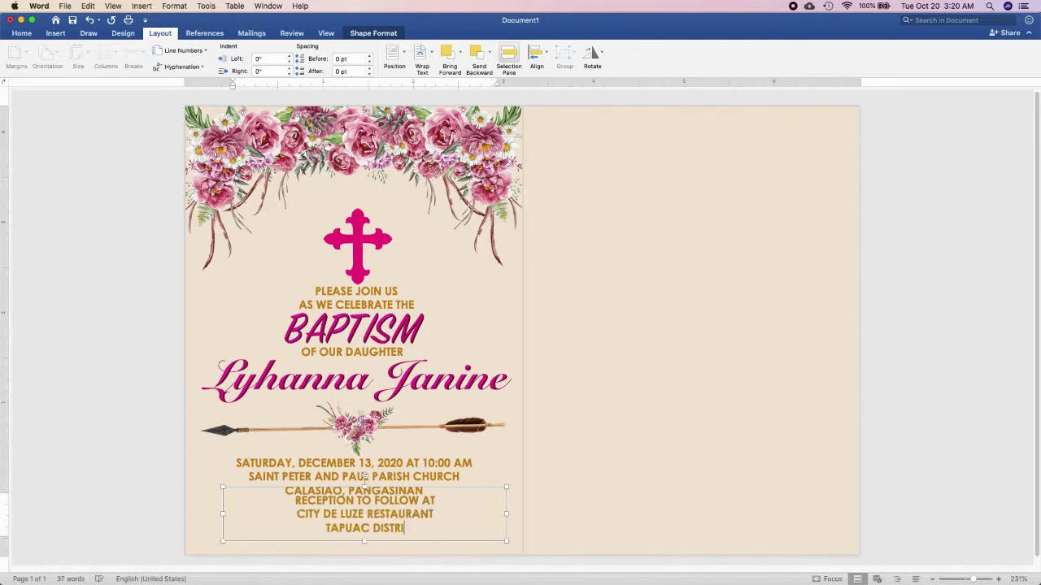
text( DAGUPAN CITY)
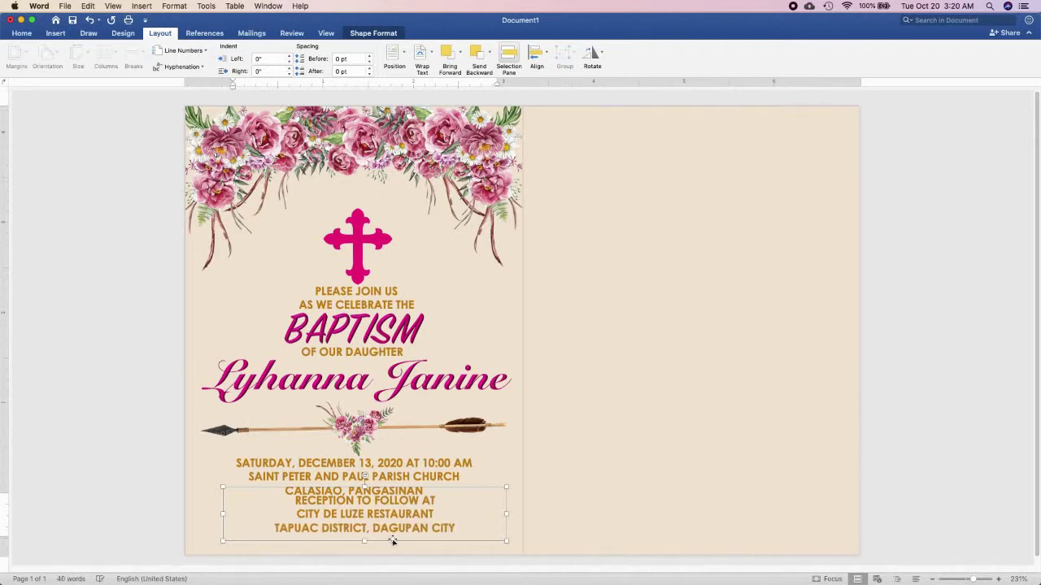
drag(393, 540, 384, 557)
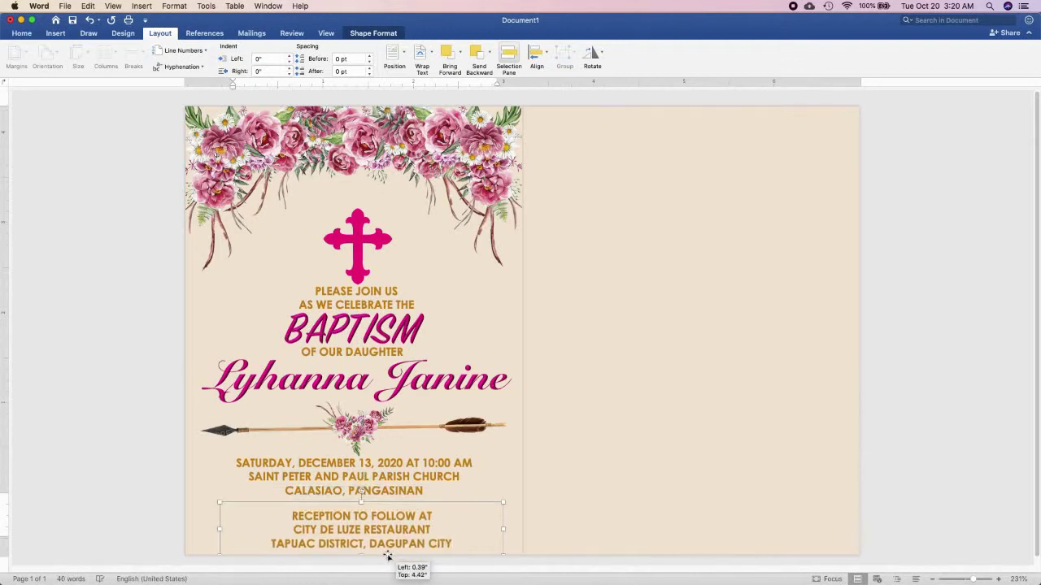
click(911, 328)
Step: Draw a rectangle covering the right half of the page
click(56, 32)
click(158, 55)
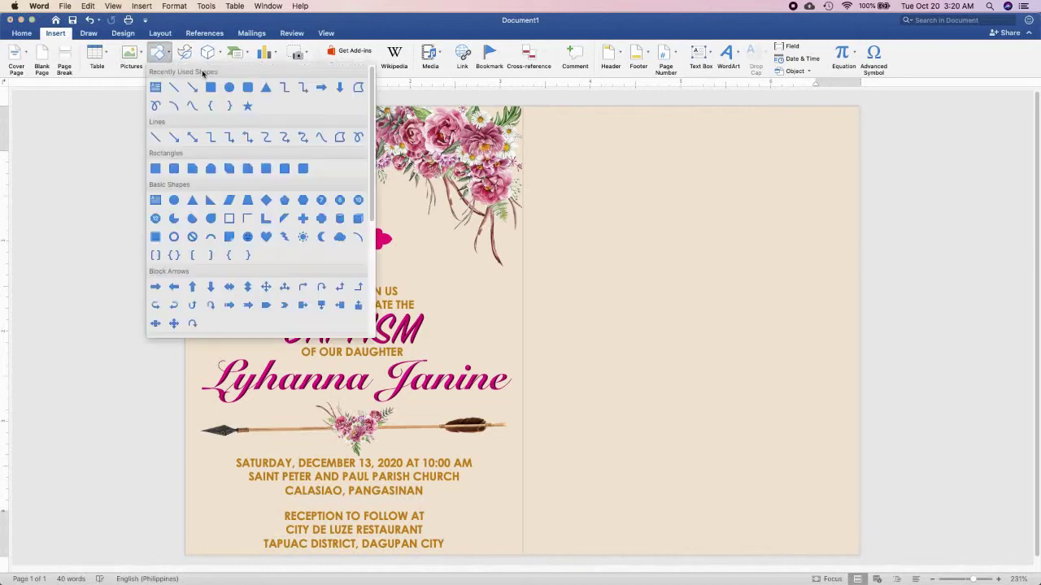
click(209, 84)
drag(522, 105, 859, 555)
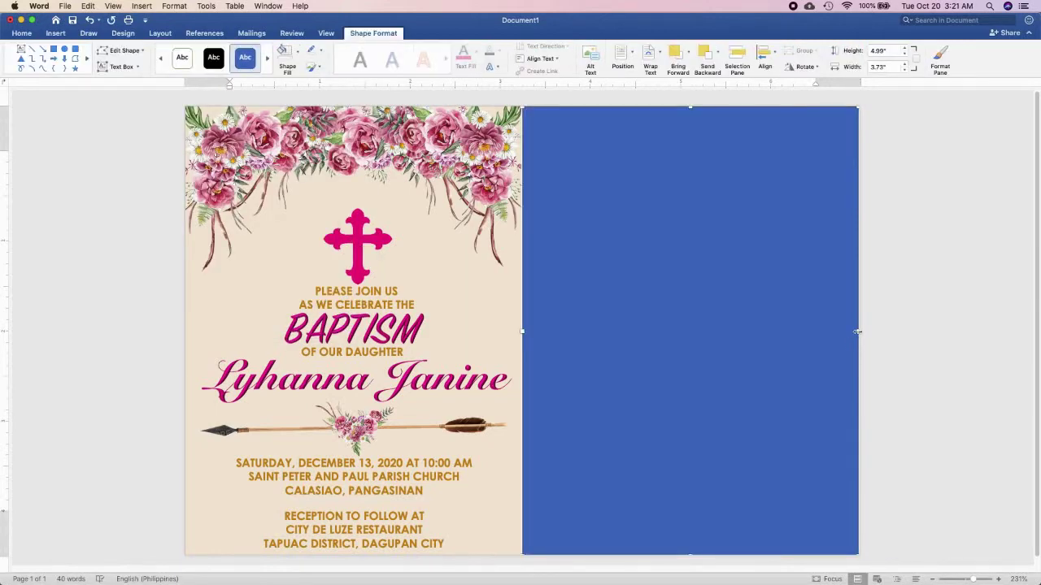
drag(857, 332, 861, 334)
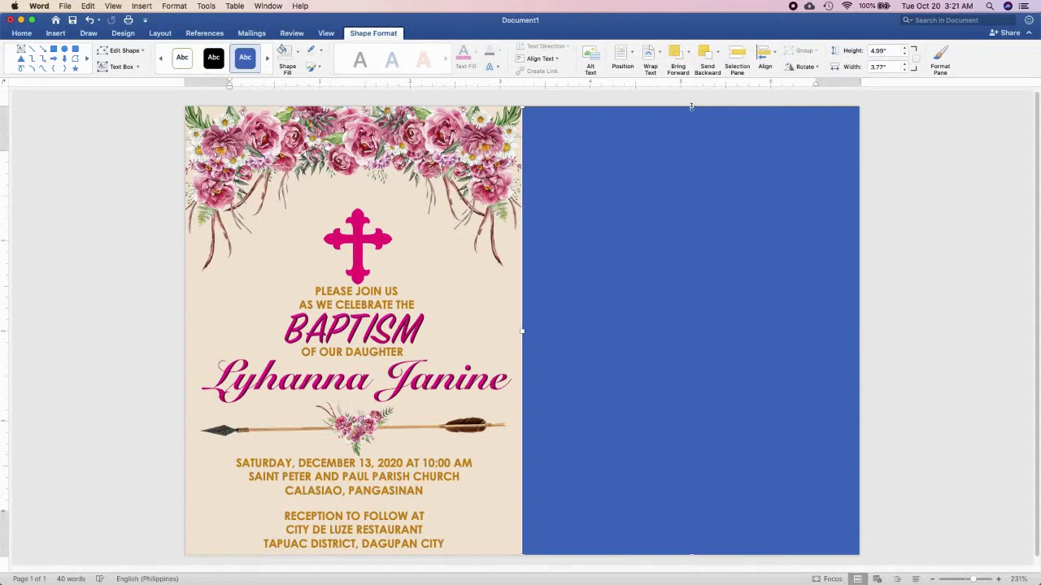
Step: Give the rectangle a beige fill and a pink outline
click(297, 50)
click(284, 197)
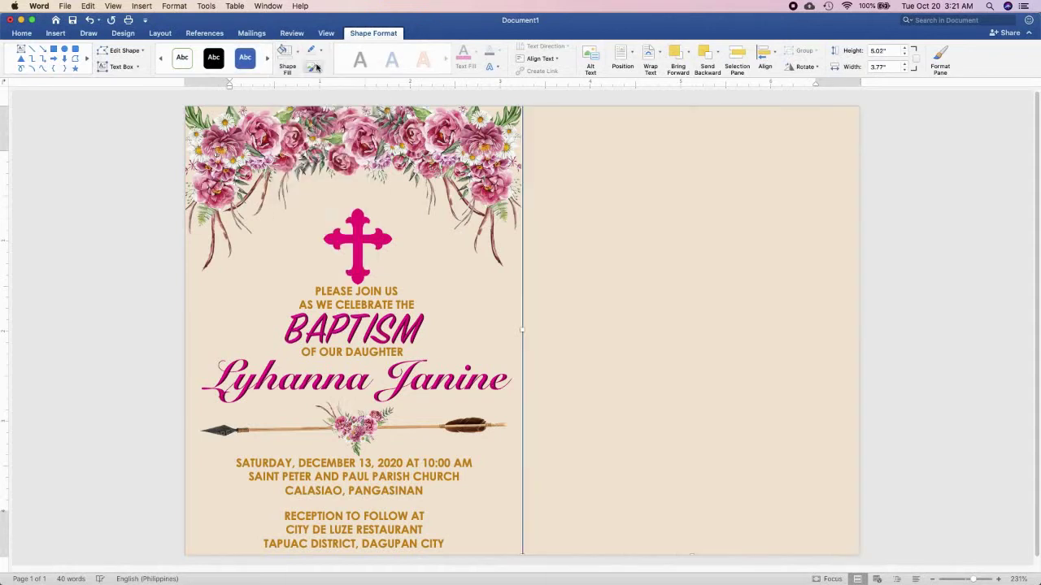
click(321, 51)
click(313, 202)
Step: Raise the pink outline width to 11 pt in the line settings
click(320, 51)
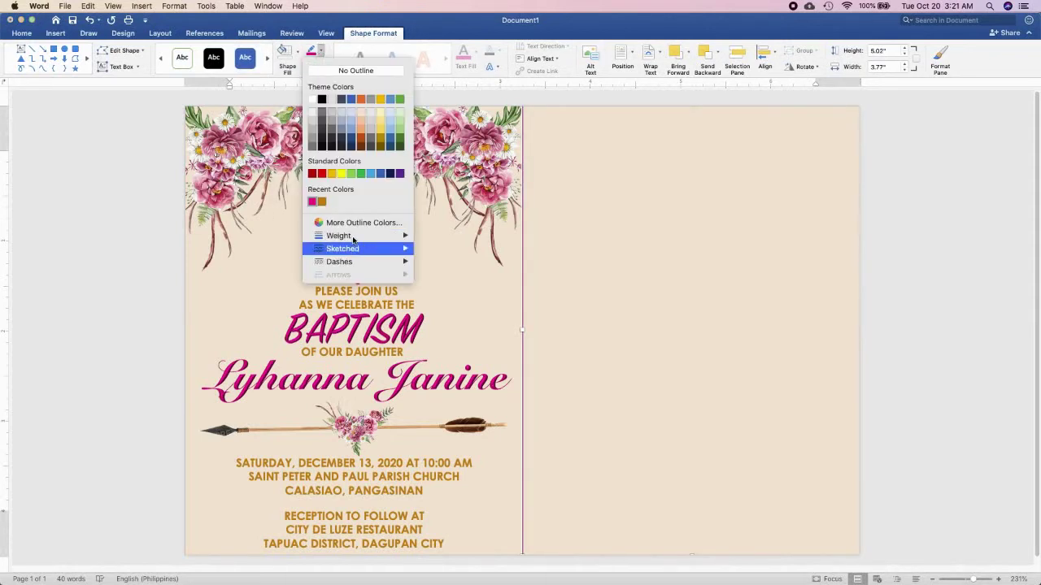
mouse_move(339, 235)
click(455, 363)
click(1026, 296)
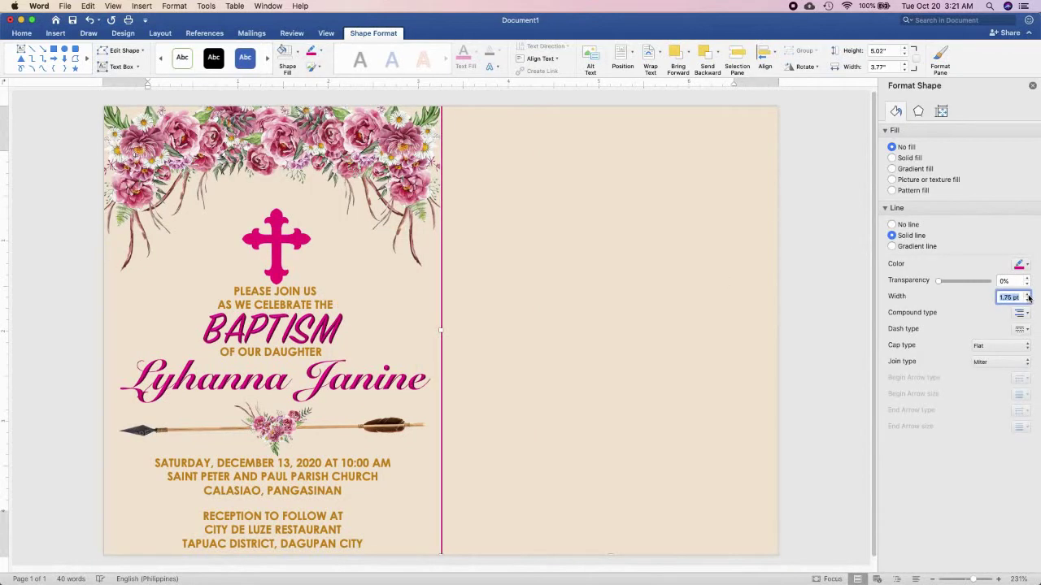
click(1026, 296)
click(1027, 297)
click(1027, 297)
click(1027, 297)
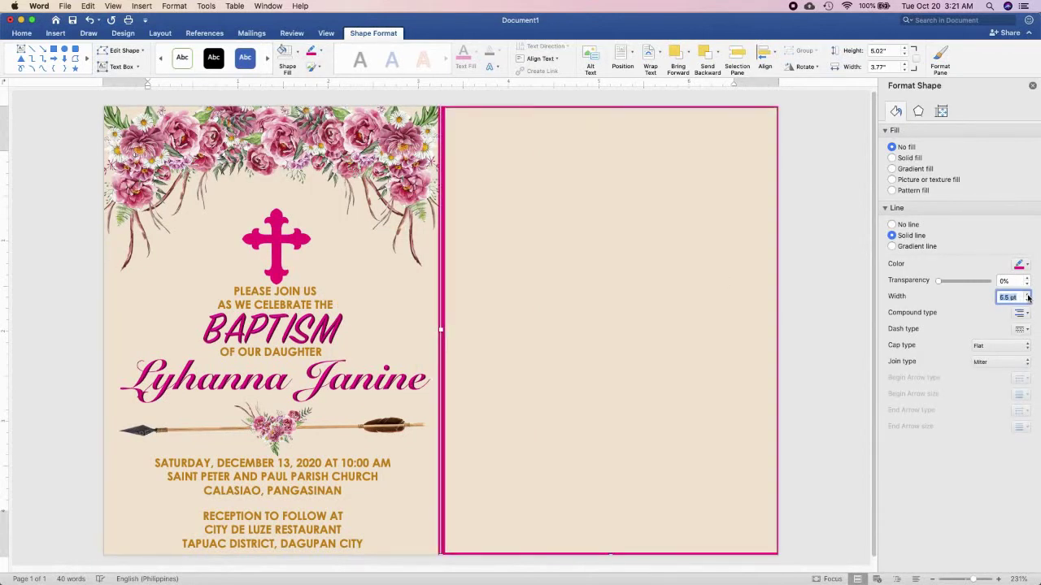
click(1027, 297)
click(1026, 296)
click(1027, 297)
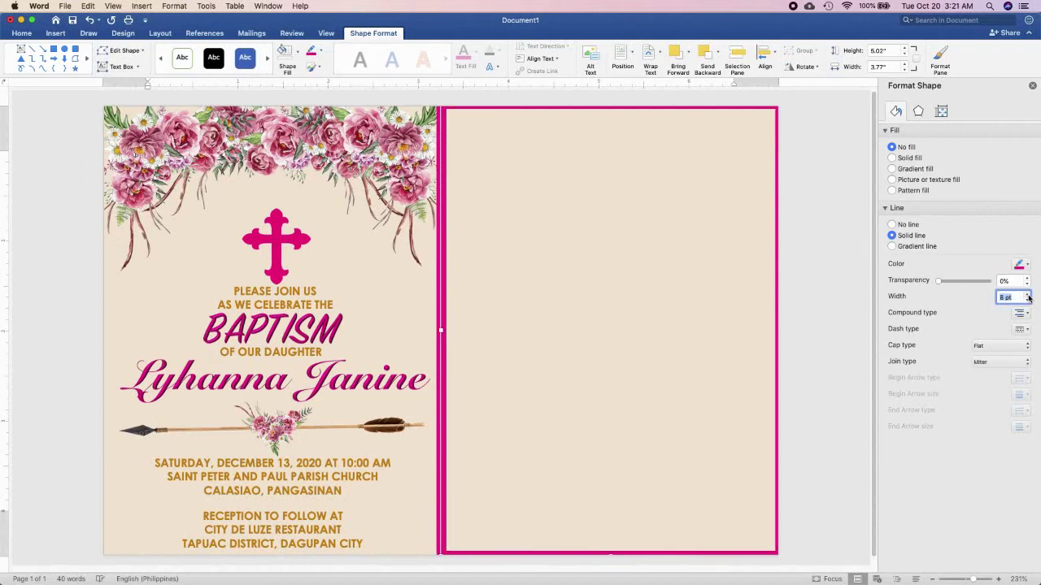
click(1027, 297)
click(1027, 297)
click(1026, 296)
click(1027, 297)
click(1027, 297)
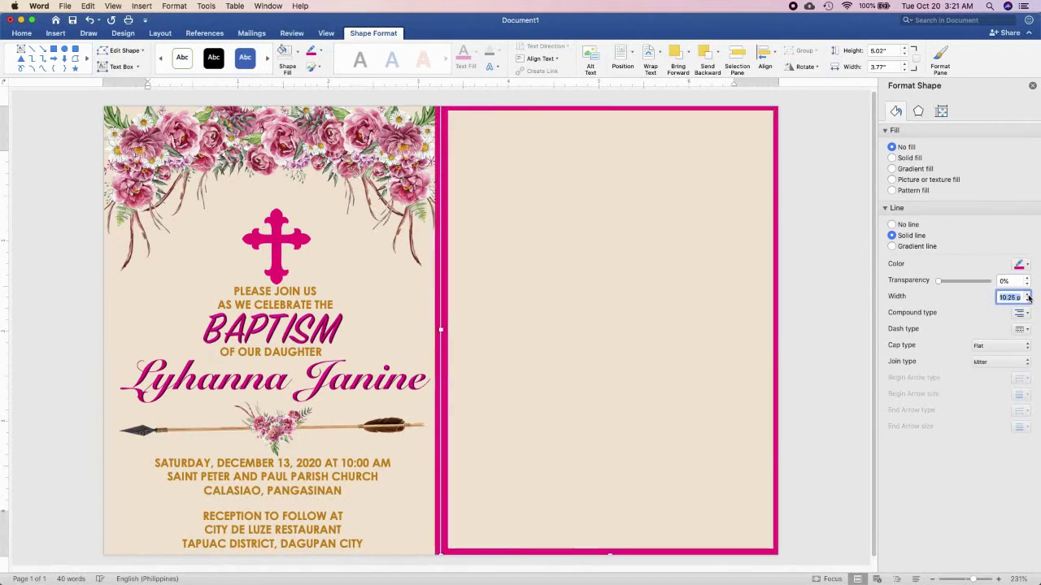
click(1027, 297)
click(1027, 296)
Step: Move the pink-bordered rectangle to the top of the right half and widen it to the page edge
drag(609, 195, 685, 131)
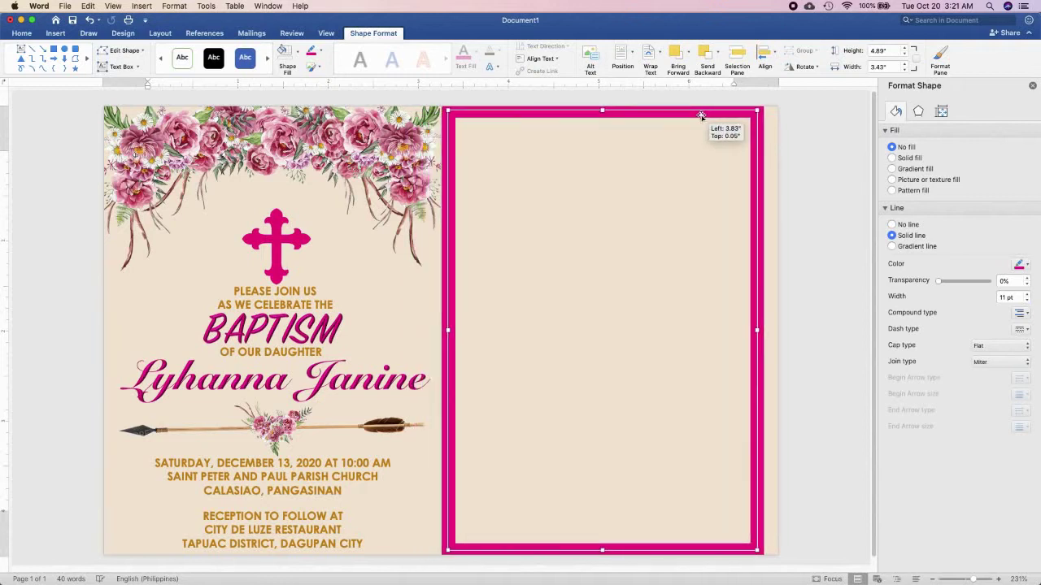
drag(686, 130, 704, 115)
drag(758, 330, 773, 330)
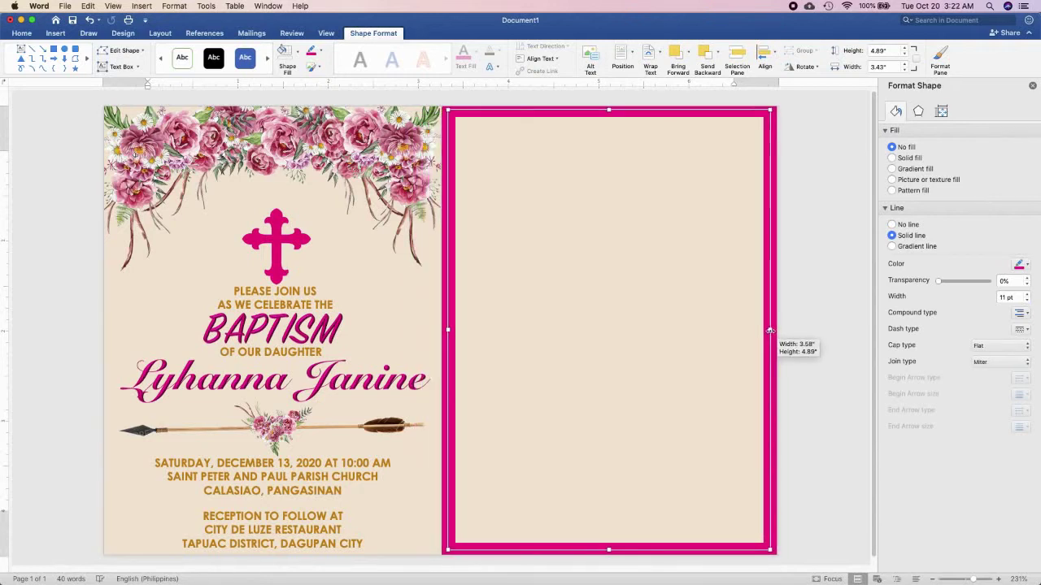
click(841, 328)
click(1032, 86)
Step: Insert the baby photo lj.jpg, set it to float freely, and bring it forward
click(55, 33)
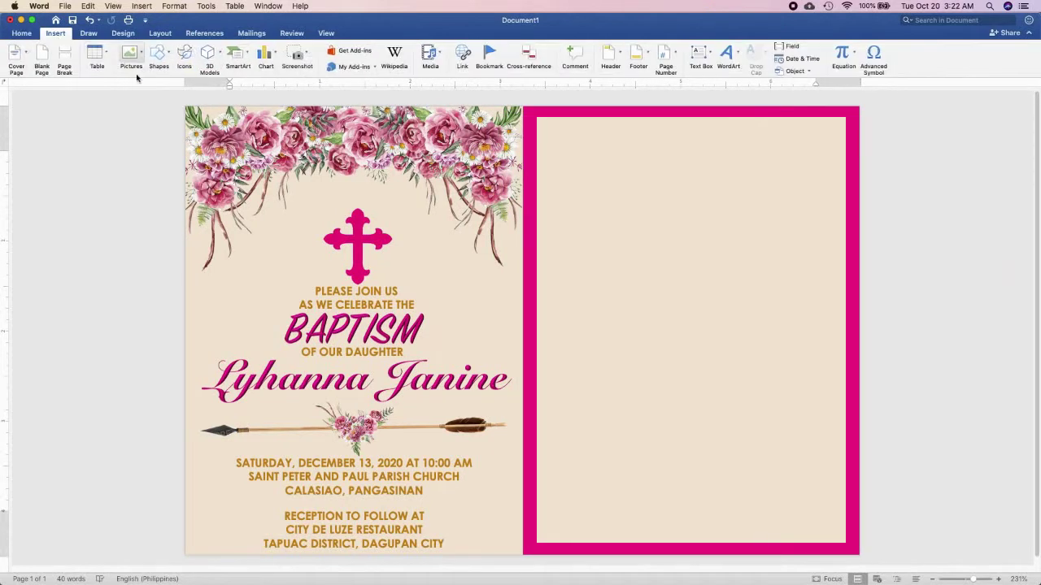
click(131, 59)
click(175, 83)
click(709, 327)
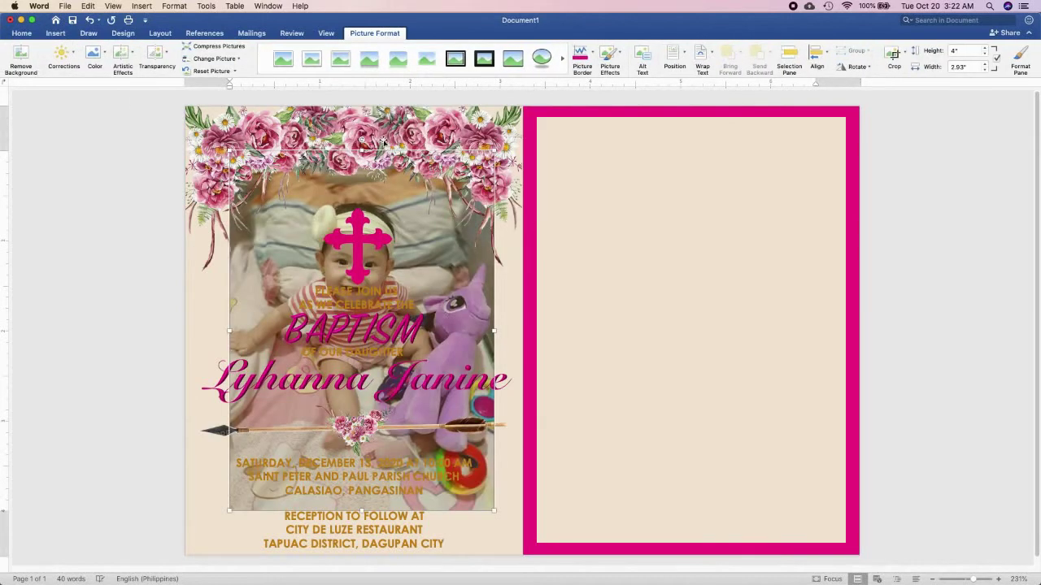
click(160, 33)
click(422, 61)
click(443, 148)
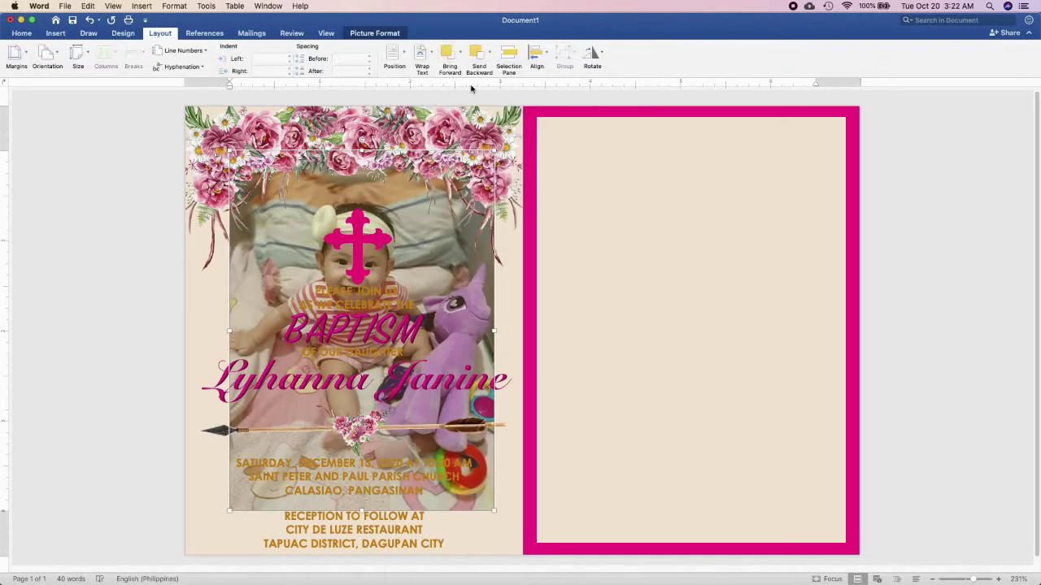
click(471, 71)
Step: Drag the photo into the pink frame and enlarge it to fill the panel
drag(479, 169, 787, 164)
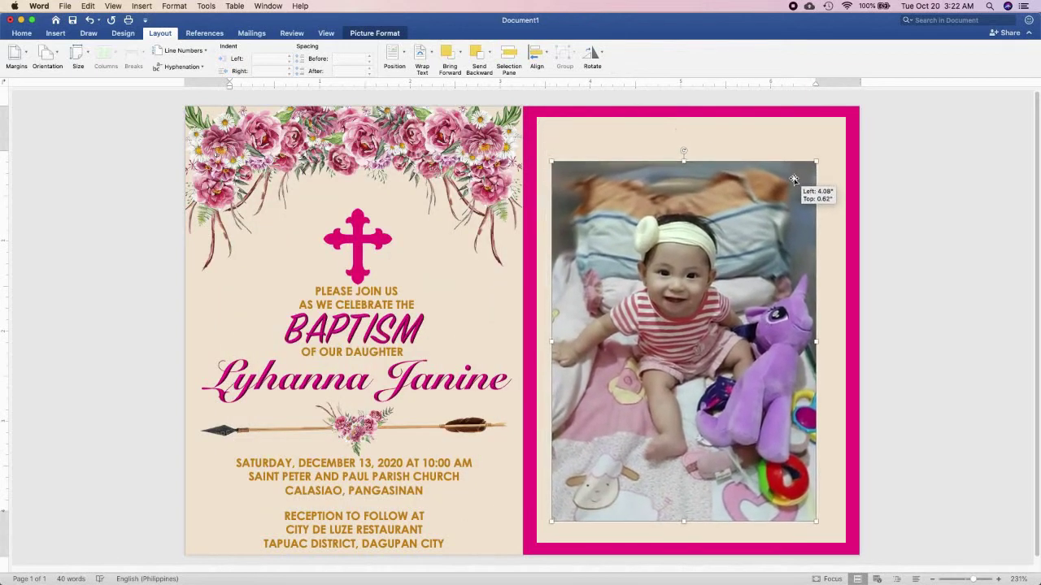
mouse_move(787, 163)
mouse_down()
mouse_move(778, 202)
mouse_move(846, 121)
mouse_up()
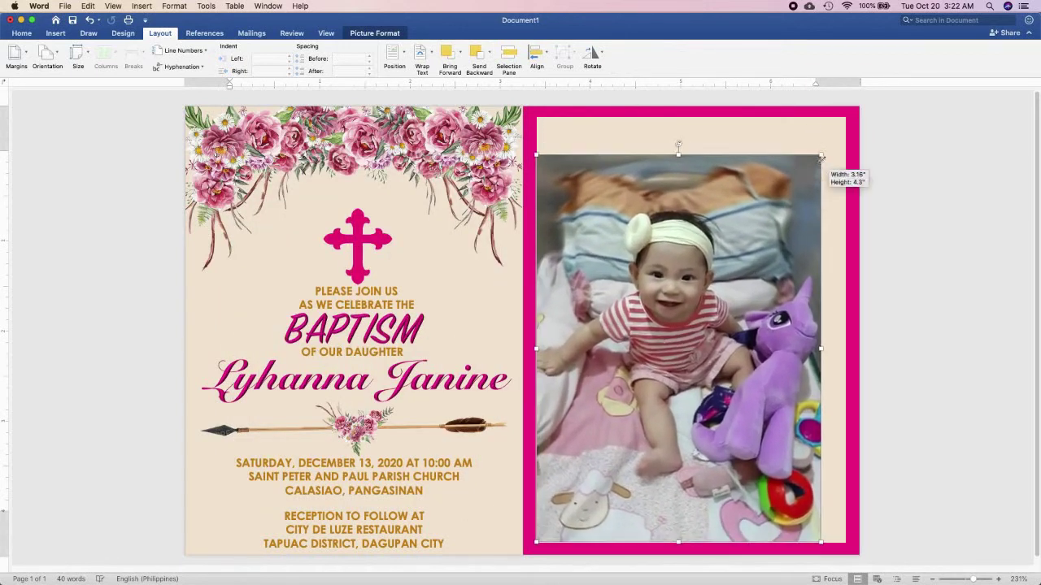
drag(736, 152, 734, 152)
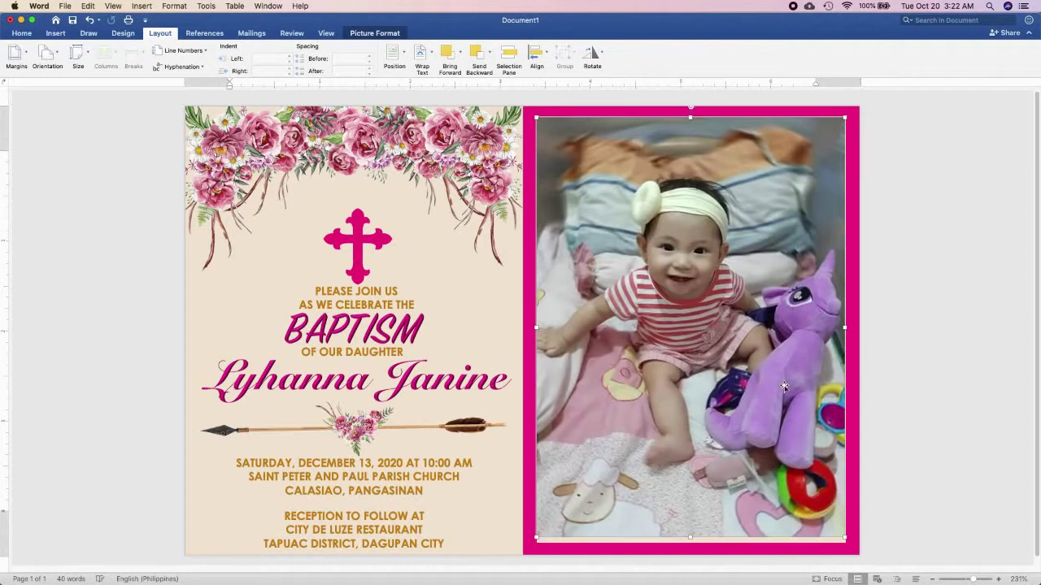
Step: Thicken the photo frame's border to about 17 pt
click(722, 113)
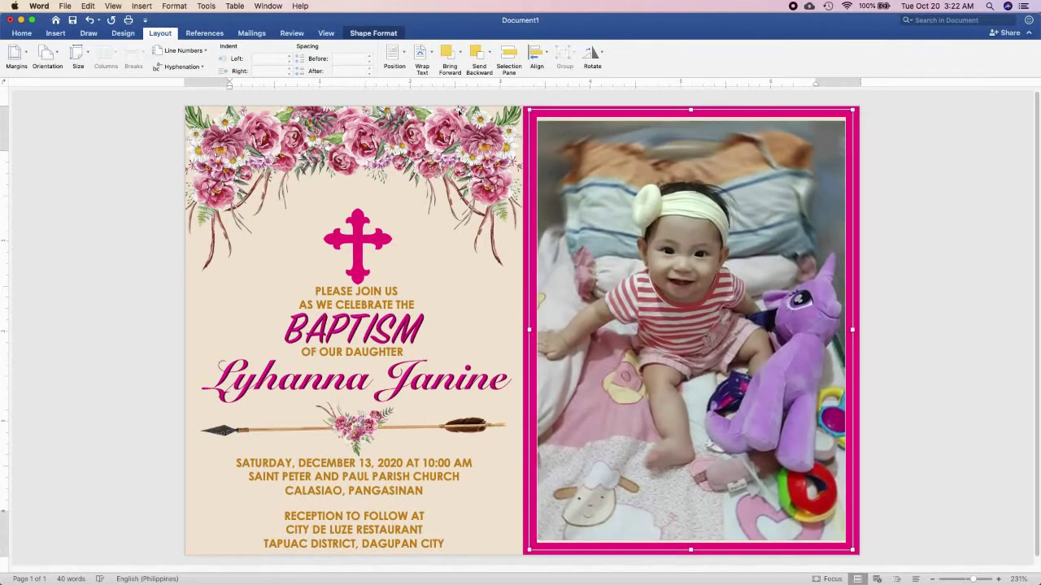
click(358, 35)
click(317, 51)
mouse_move(342, 235)
click(446, 360)
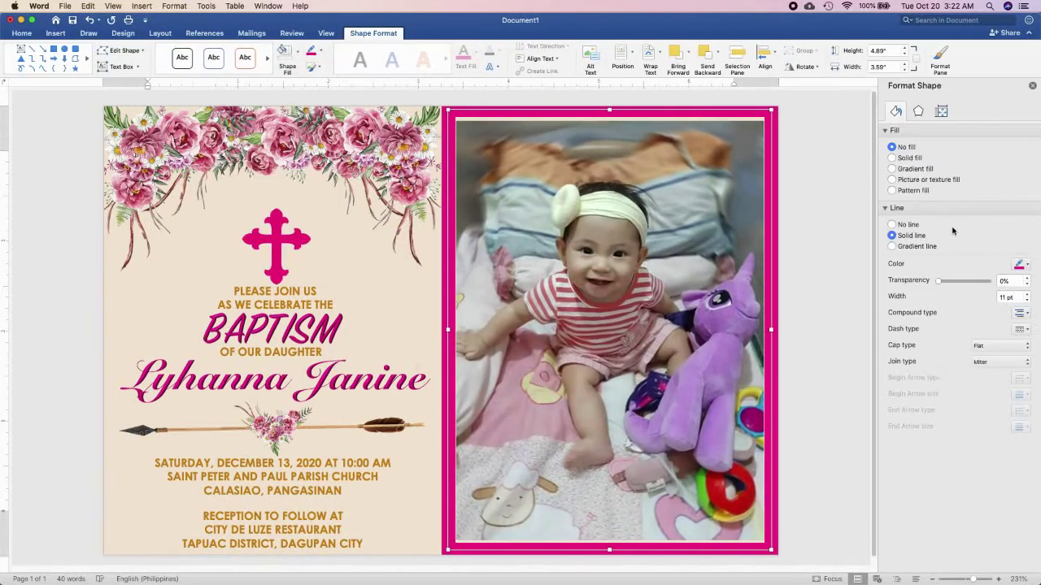
click(1026, 295)
click(1026, 295)
click(1026, 295)
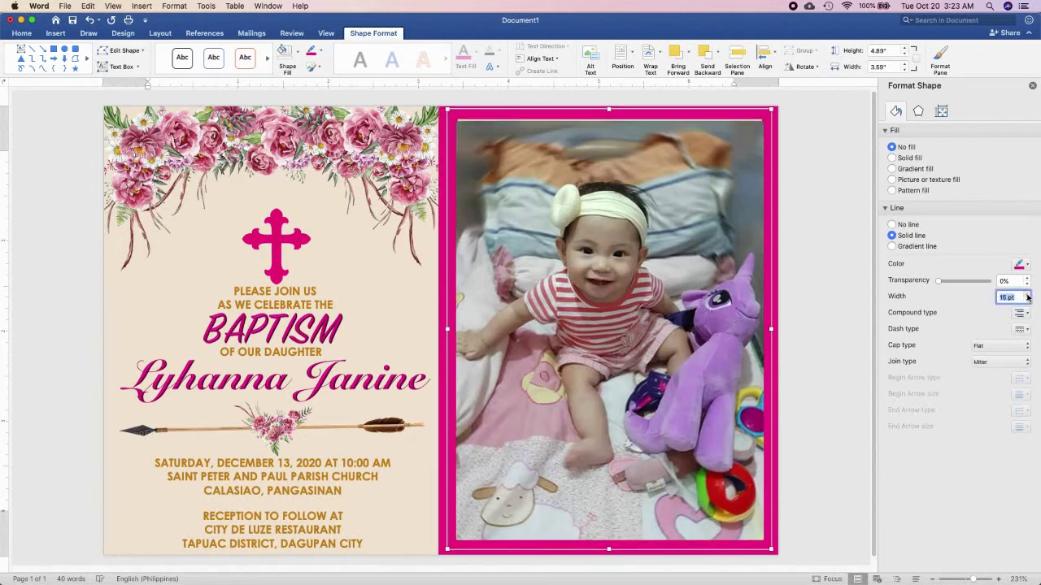
click(1026, 295)
click(1027, 295)
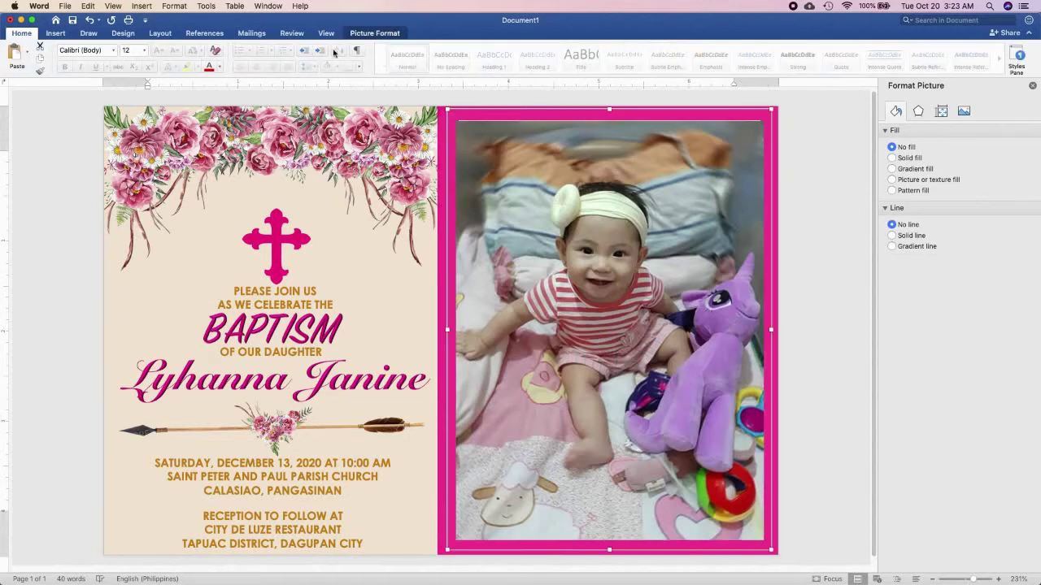
click(701, 66)
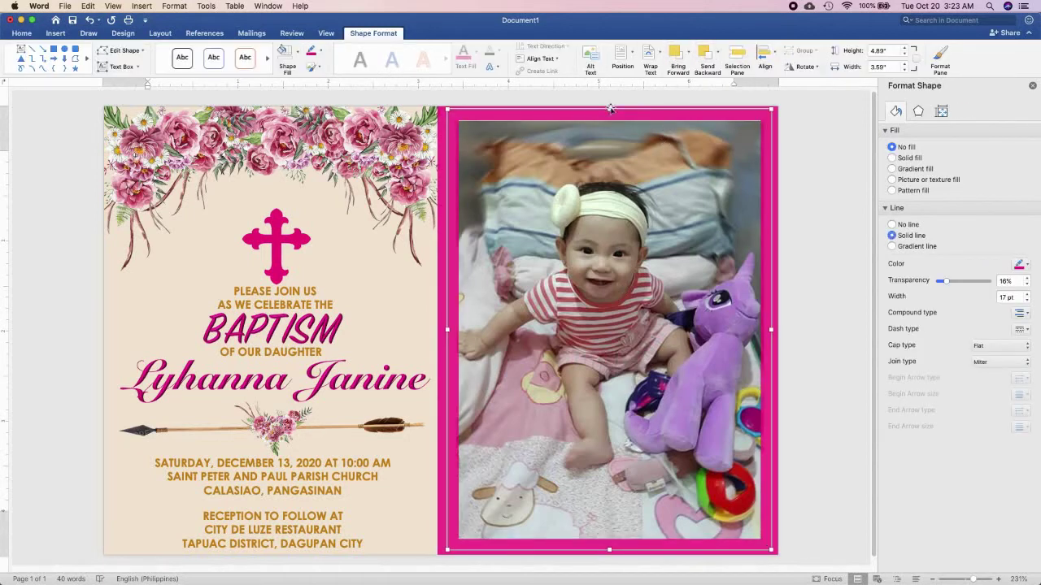
Step: Resize the frame to 3.5 inches wide around the photo and make its border fully opaque
drag(447, 109, 454, 123)
drag(770, 123, 710, 117)
drag(602, 540, 603, 544)
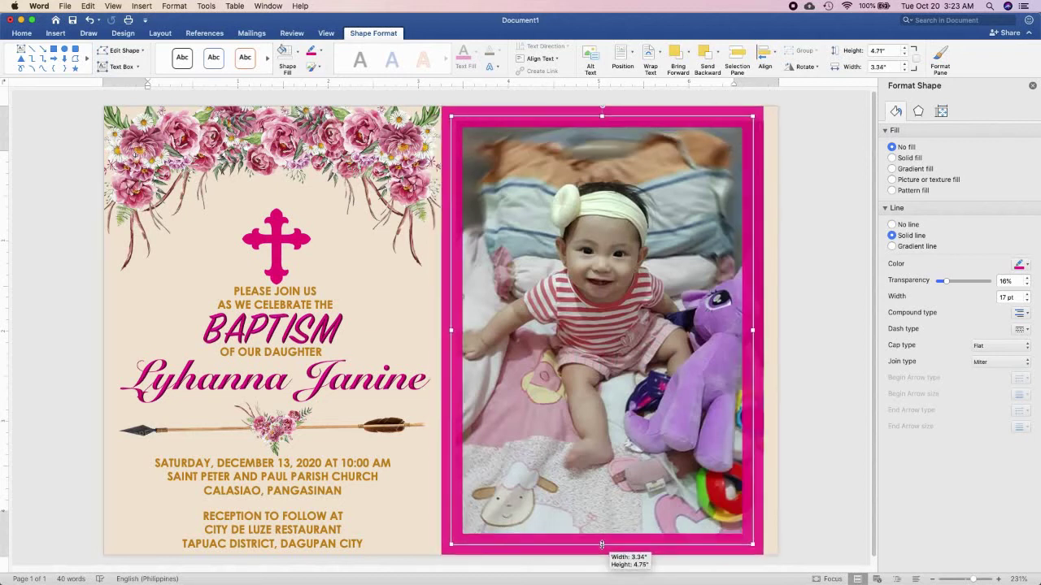
drag(753, 329, 767, 332)
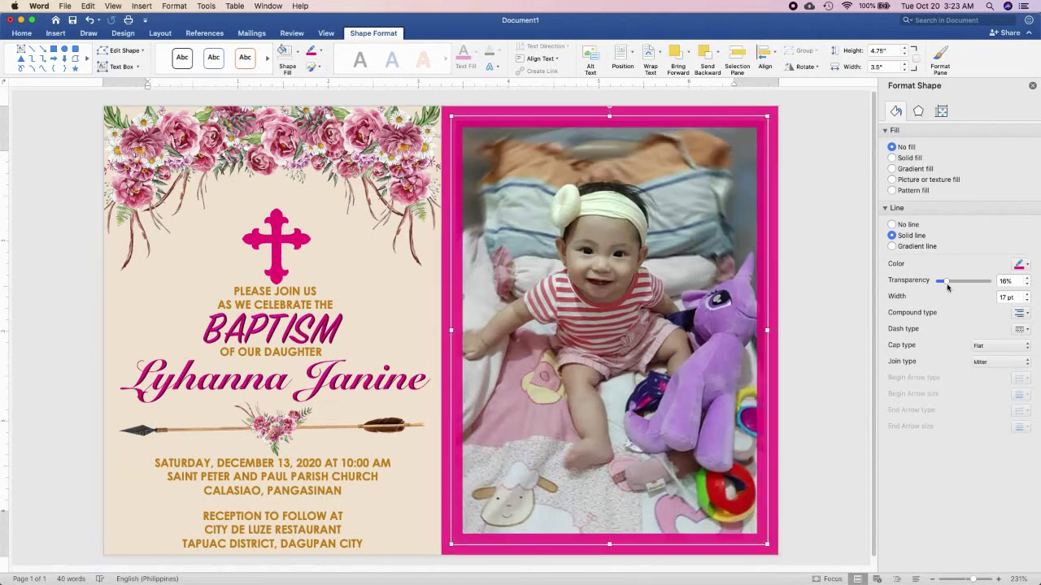
drag(945, 281, 933, 282)
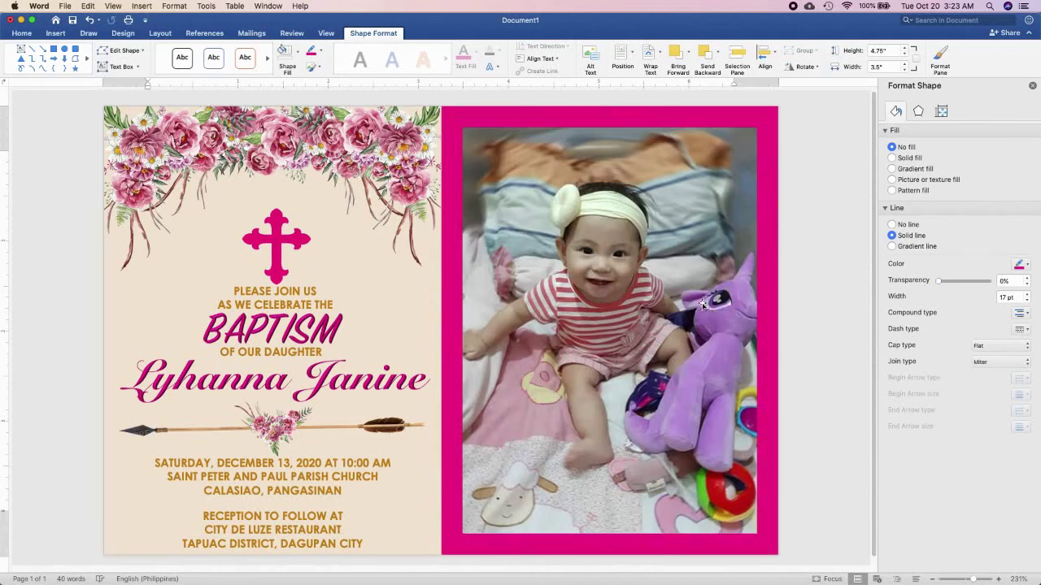
click(1032, 87)
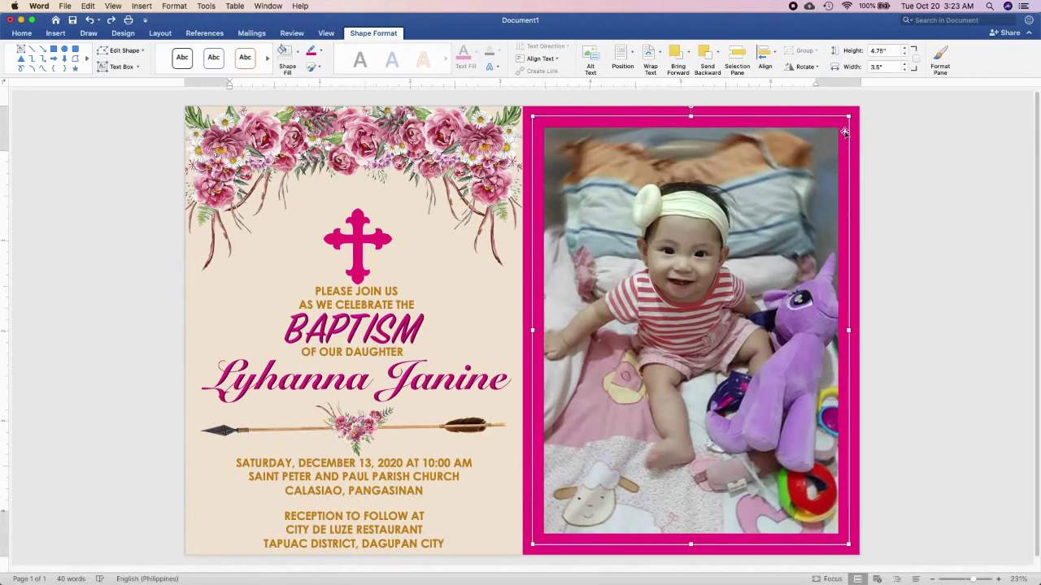
Step: Change the frame border to a softer, lighter pink through the custom outline colour picker
click(317, 54)
click(346, 224)
drag(537, 269, 542, 272)
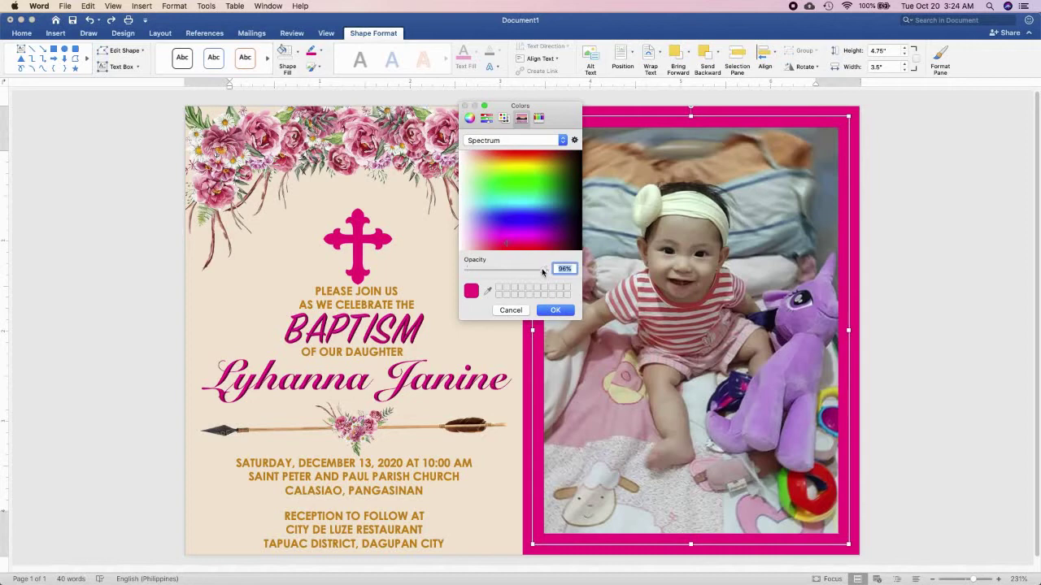
click(555, 310)
click(213, 153)
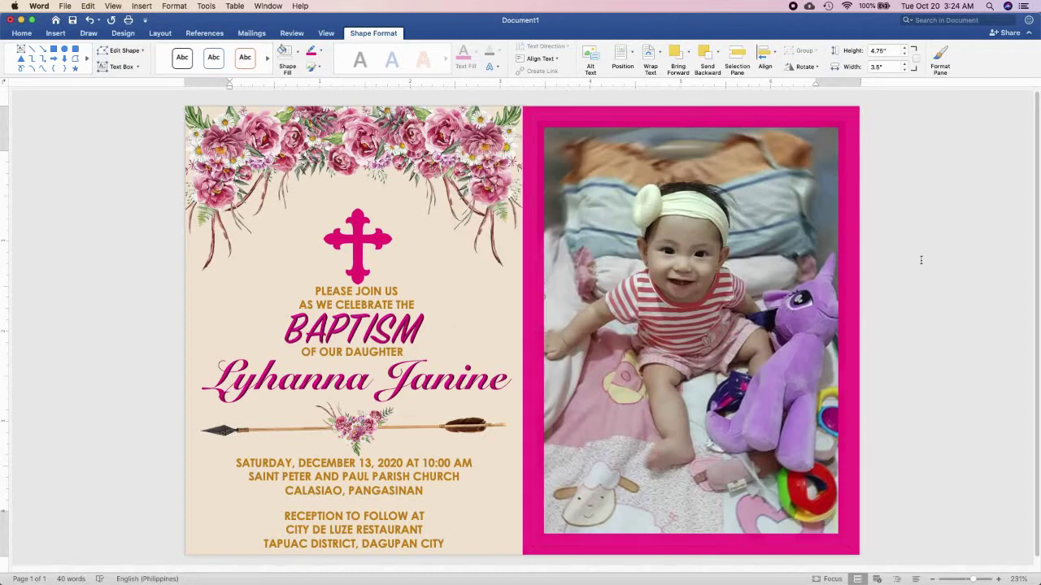
click(525, 135)
click(477, 195)
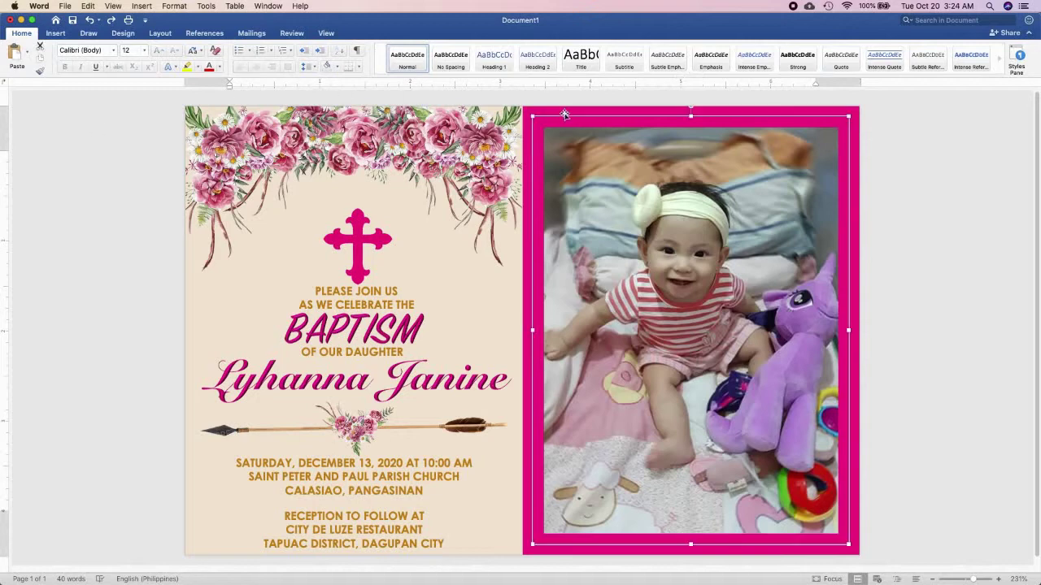
click(320, 51)
click(330, 189)
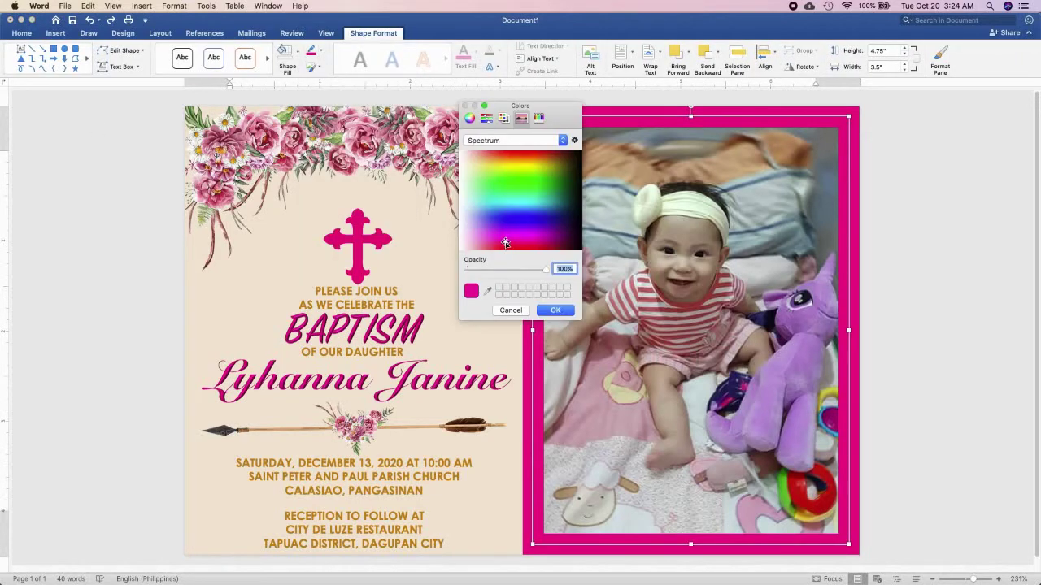
drag(499, 241, 485, 240)
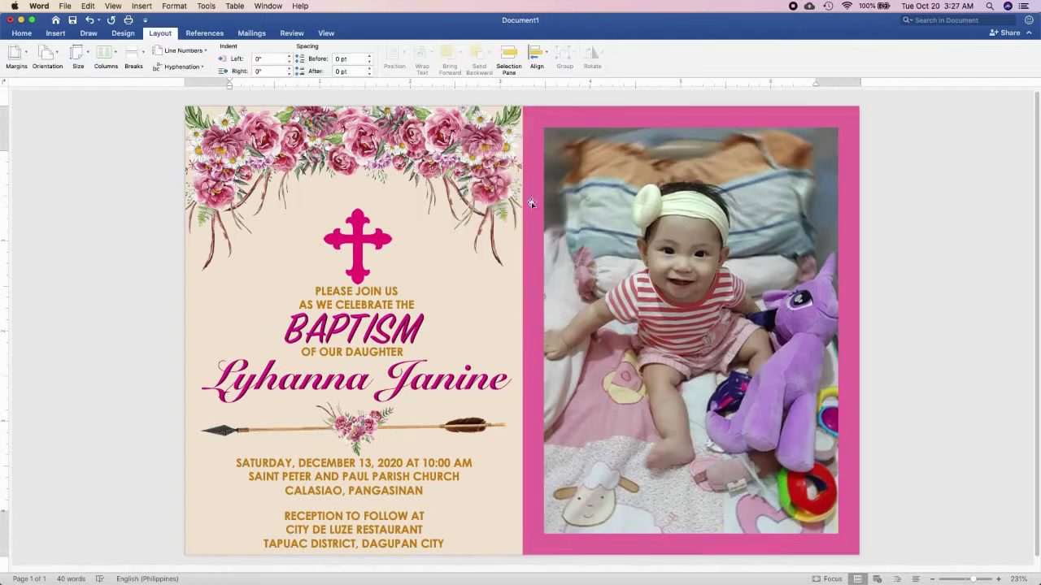
Step: Insert the picture flower.png from file
click(57, 33)
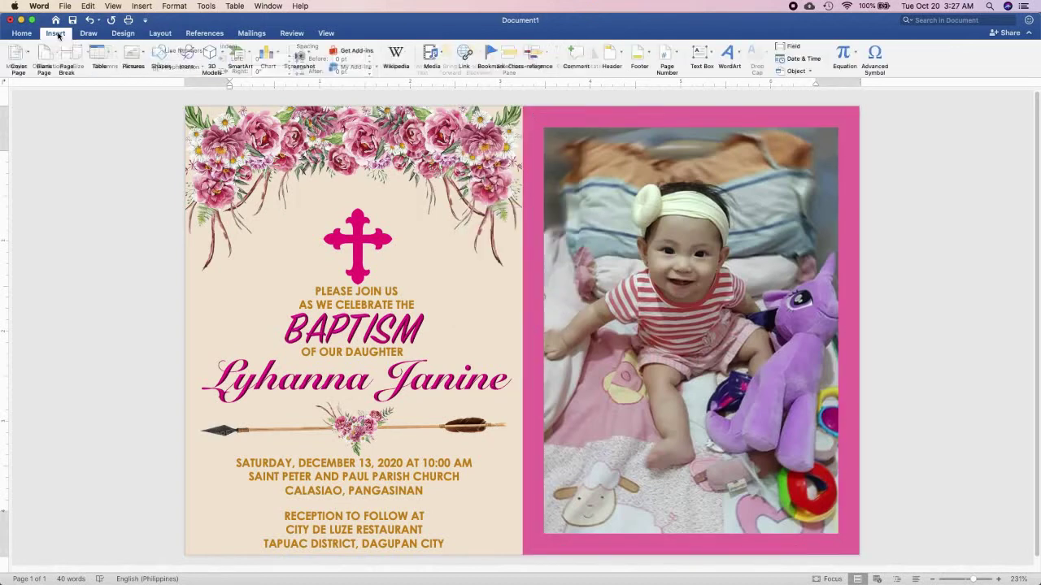
click(130, 53)
click(148, 84)
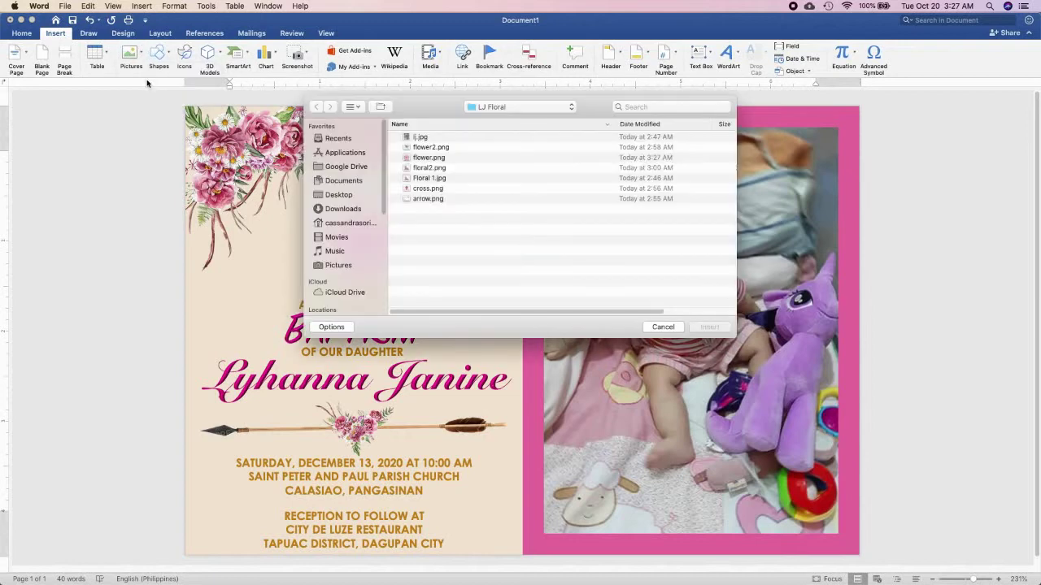
click(454, 157)
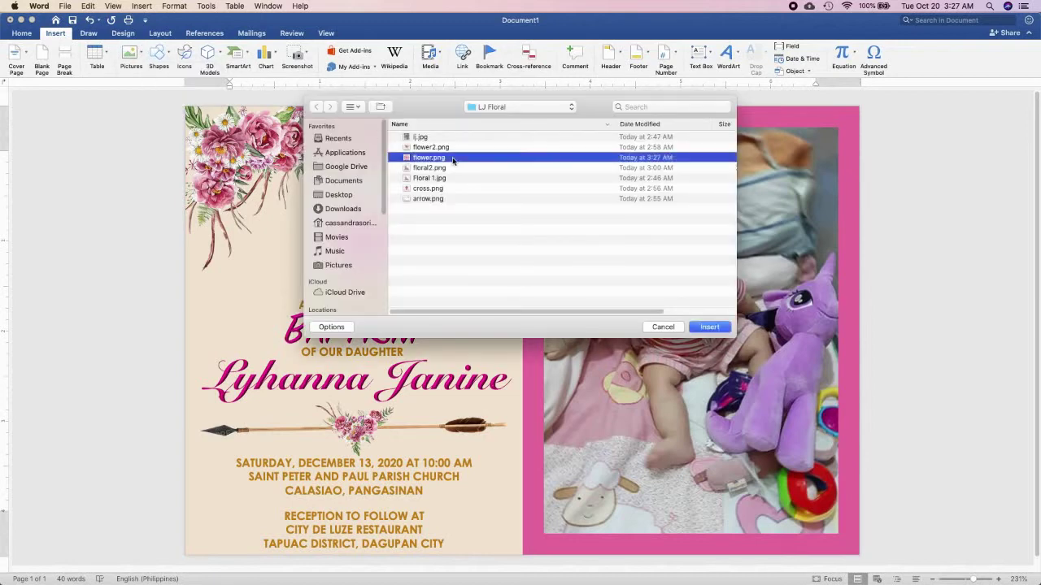
click(710, 327)
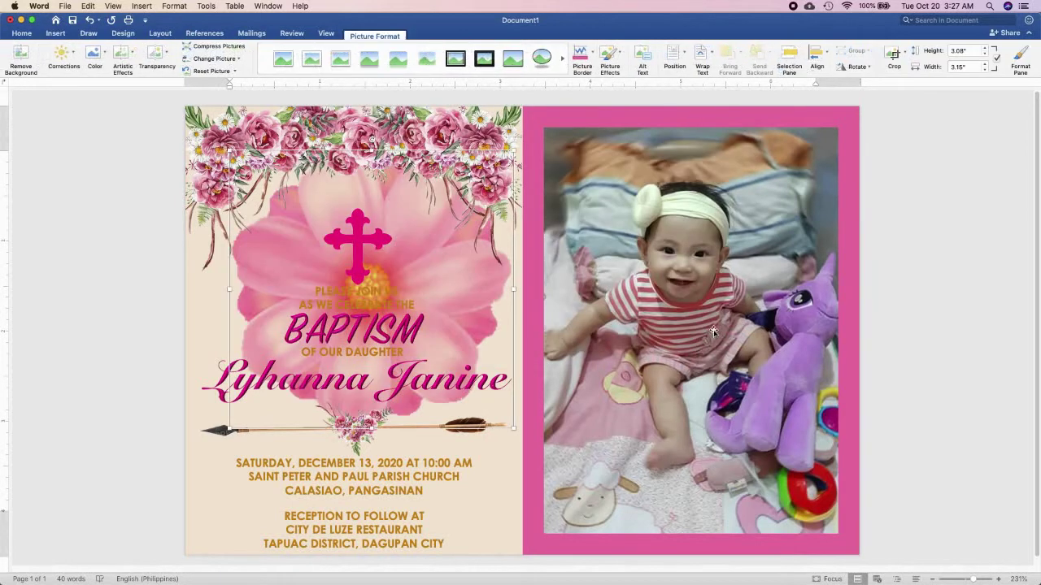
Step: Set the flower's wrapping to Behind Text, then bring it forward and in front of text
click(164, 36)
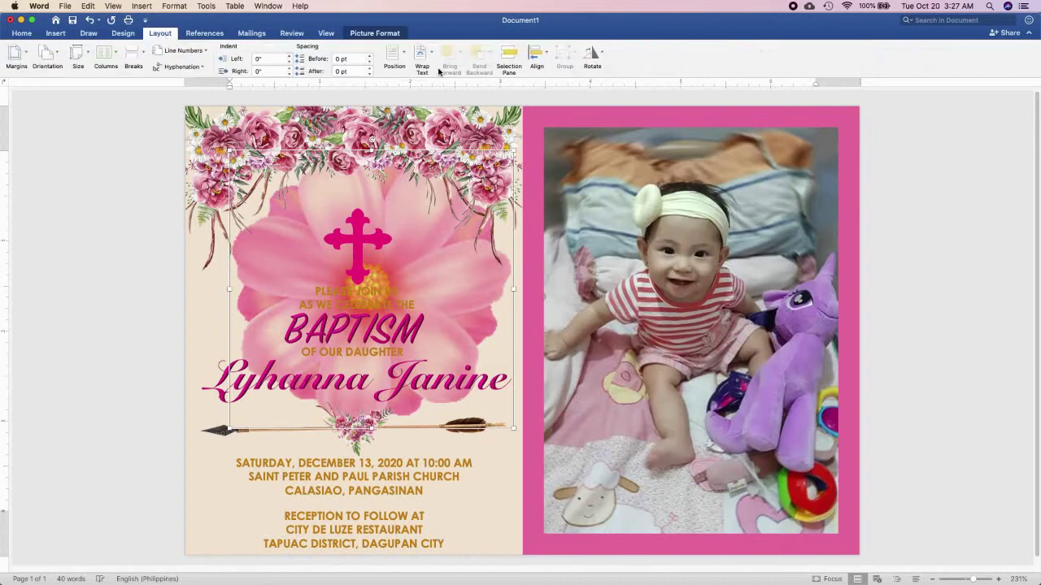
click(421, 54)
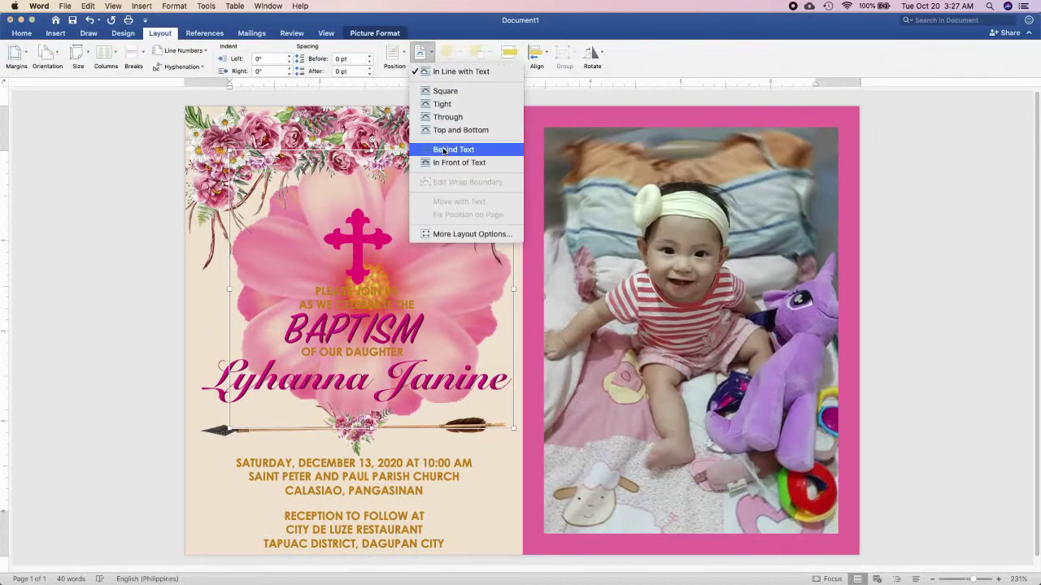
click(446, 150)
click(460, 54)
click(474, 86)
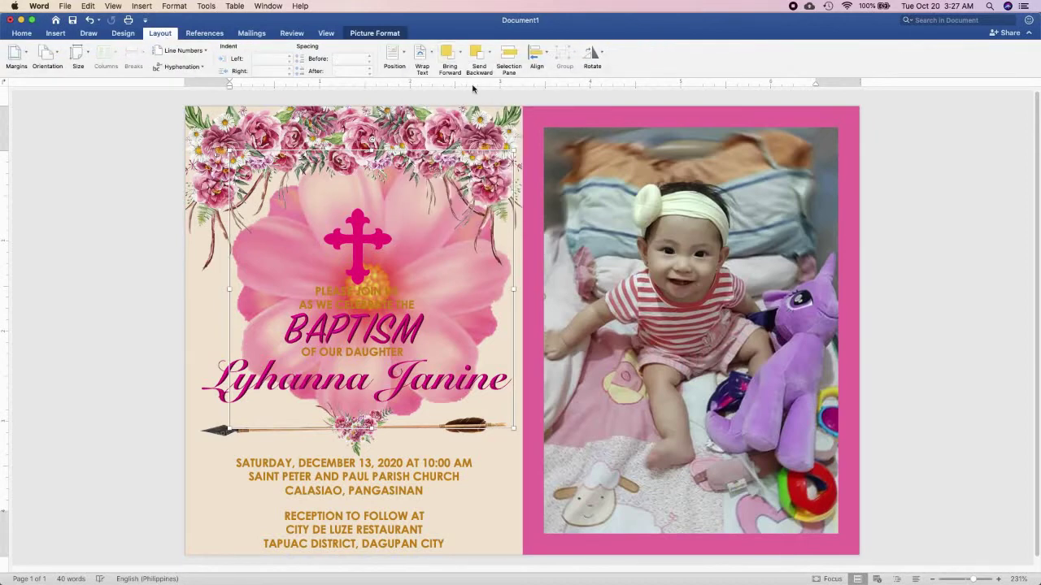
click(461, 55)
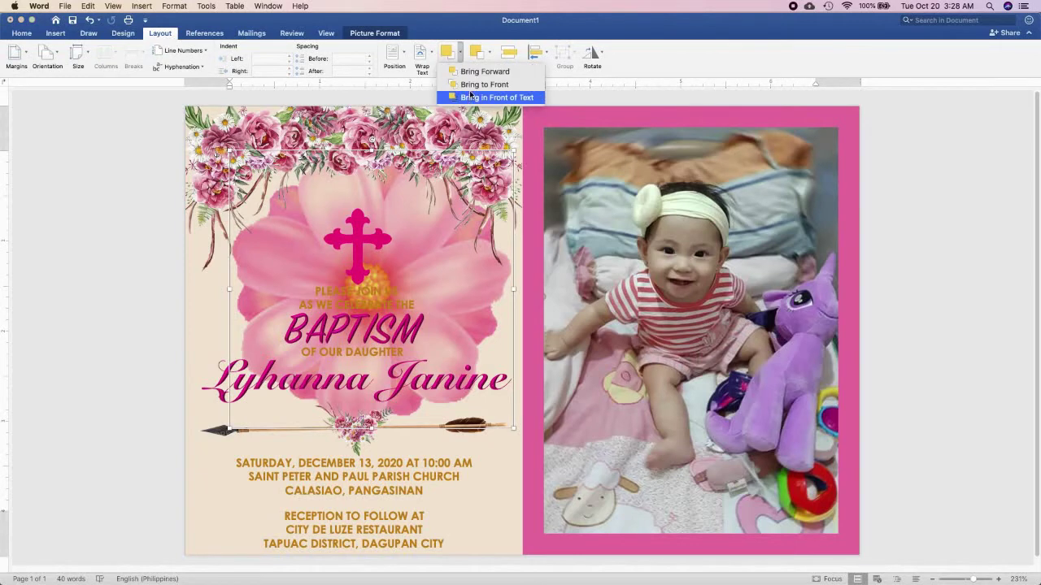
click(471, 97)
Step: Shrink the pink flower to about 0.83" by 0.81" and place it on the photo frame's top-left corner
drag(229, 150, 406, 283)
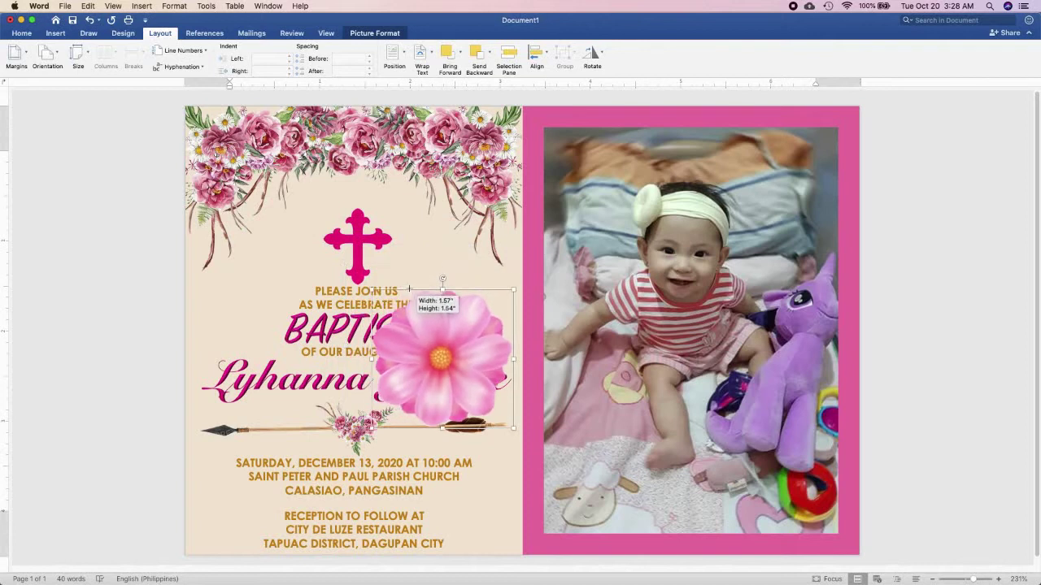
drag(439, 313, 593, 128)
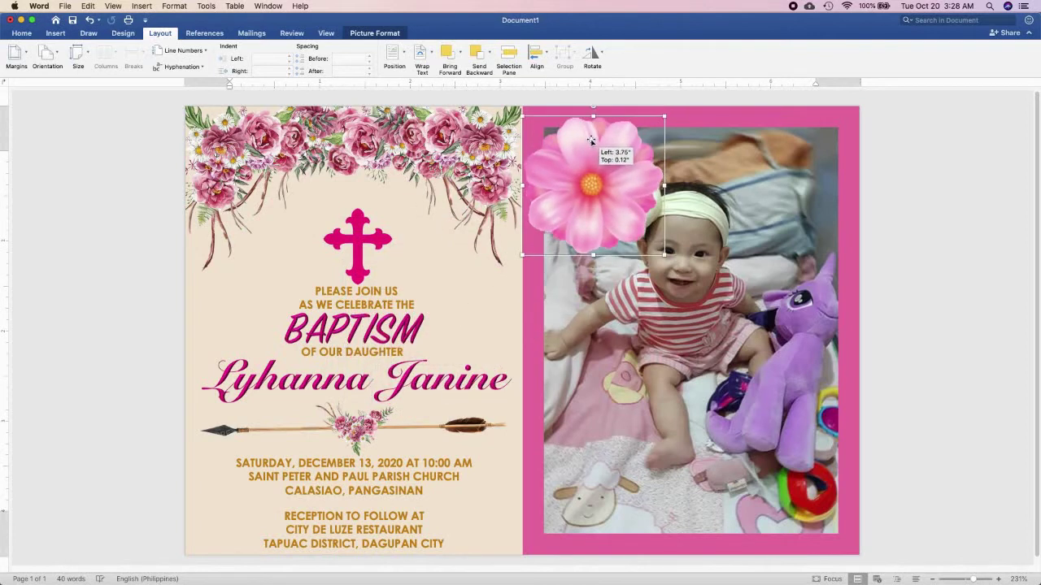
drag(663, 249, 622, 224)
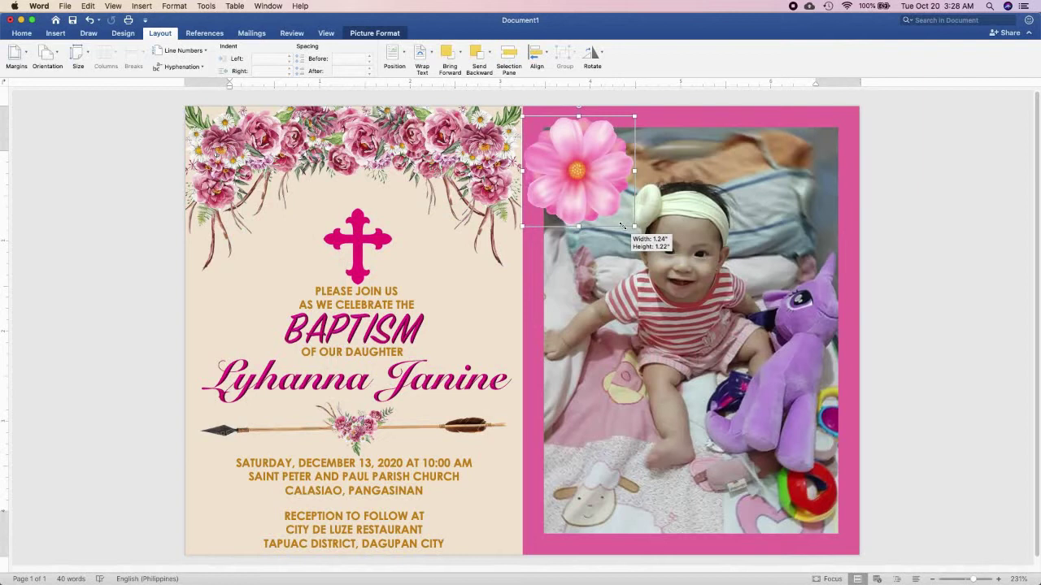
drag(622, 224, 611, 204)
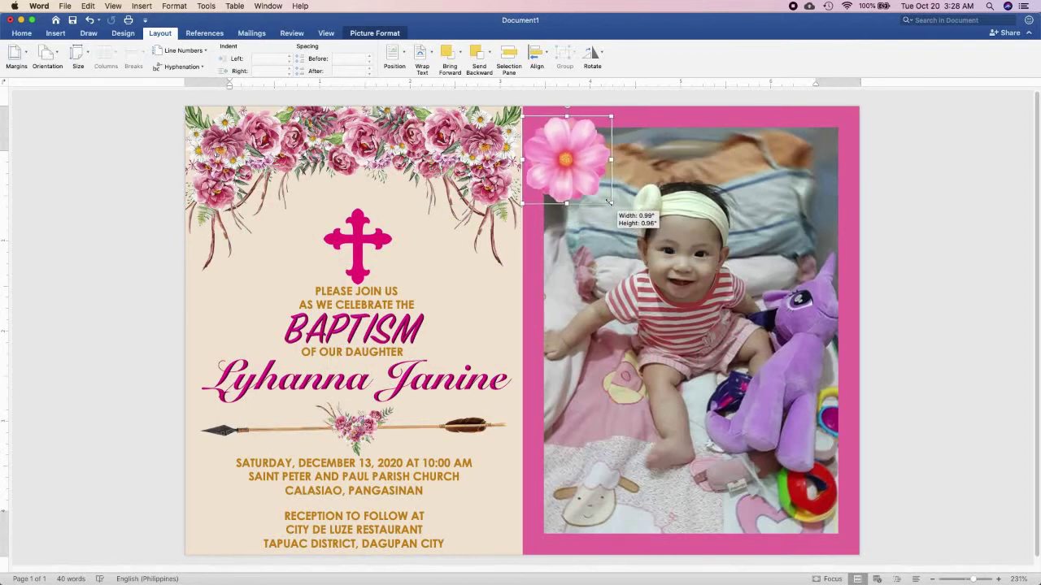
drag(560, 159, 567, 150)
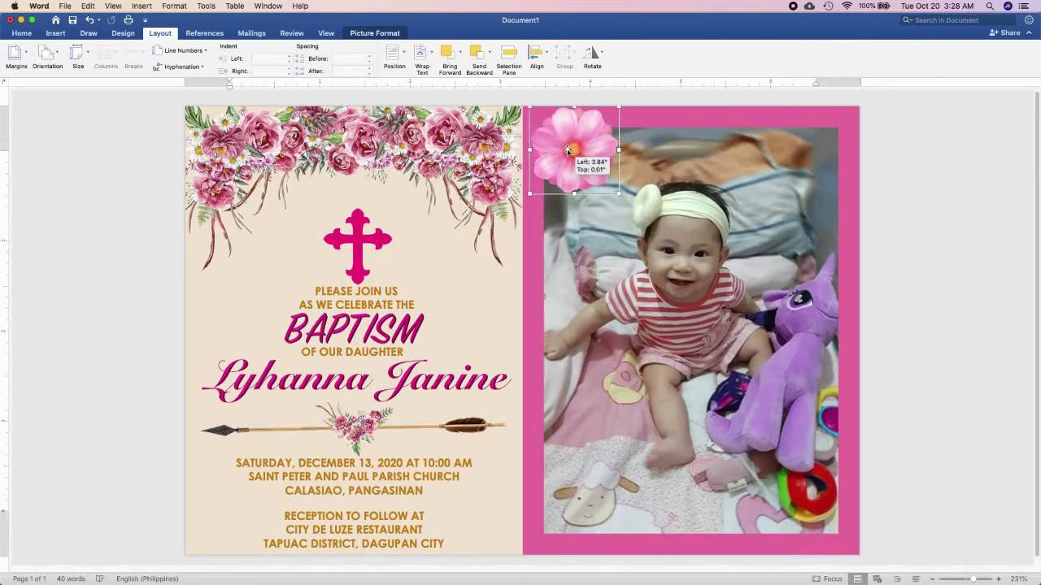
drag(567, 150, 560, 150)
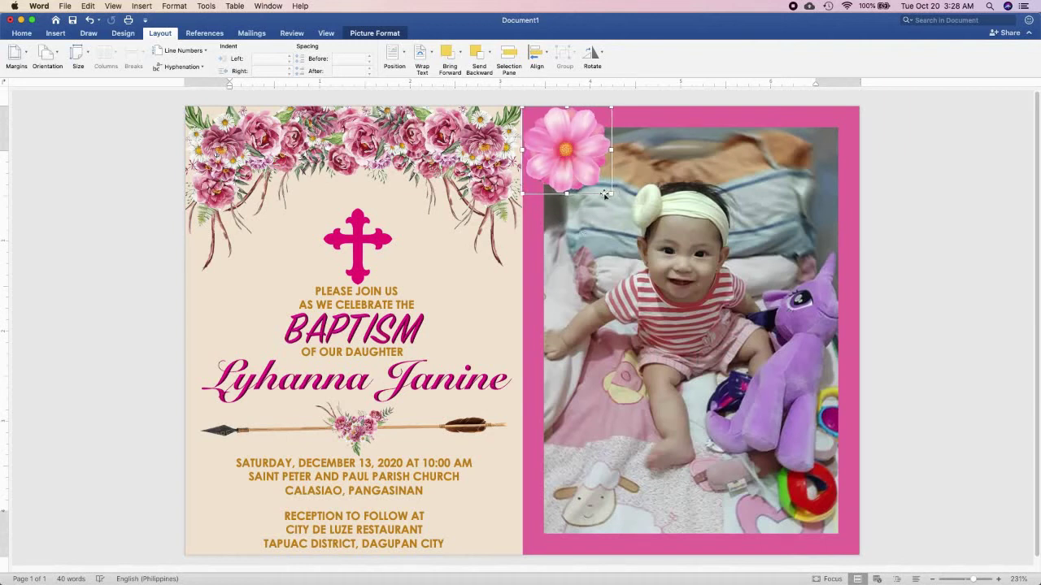
drag(611, 193, 580, 175)
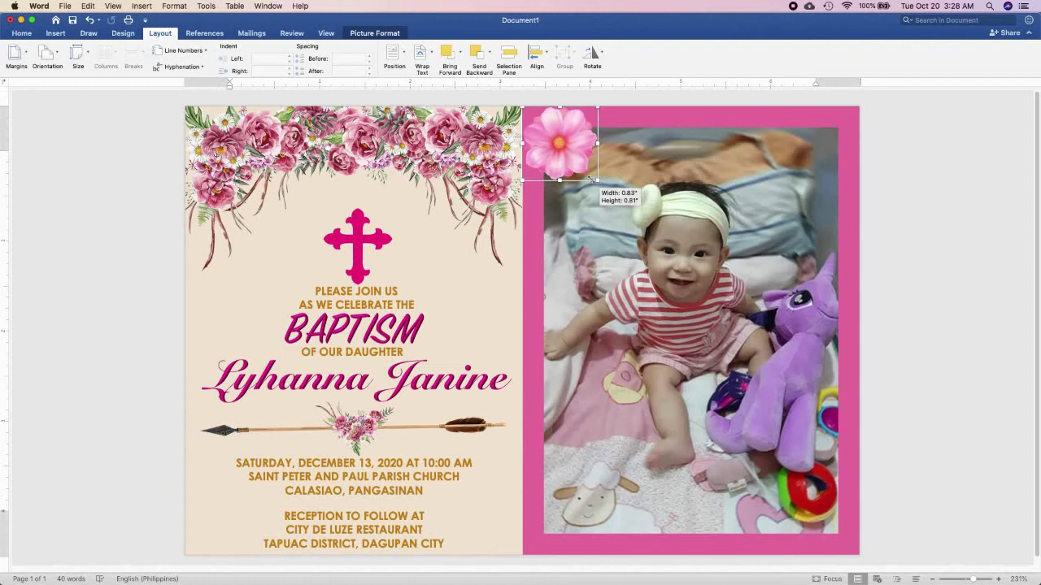
Step: Duplicate the corner flower, set the copy to its right, and bring the left flower forward
key(super+c)
key(super+v)
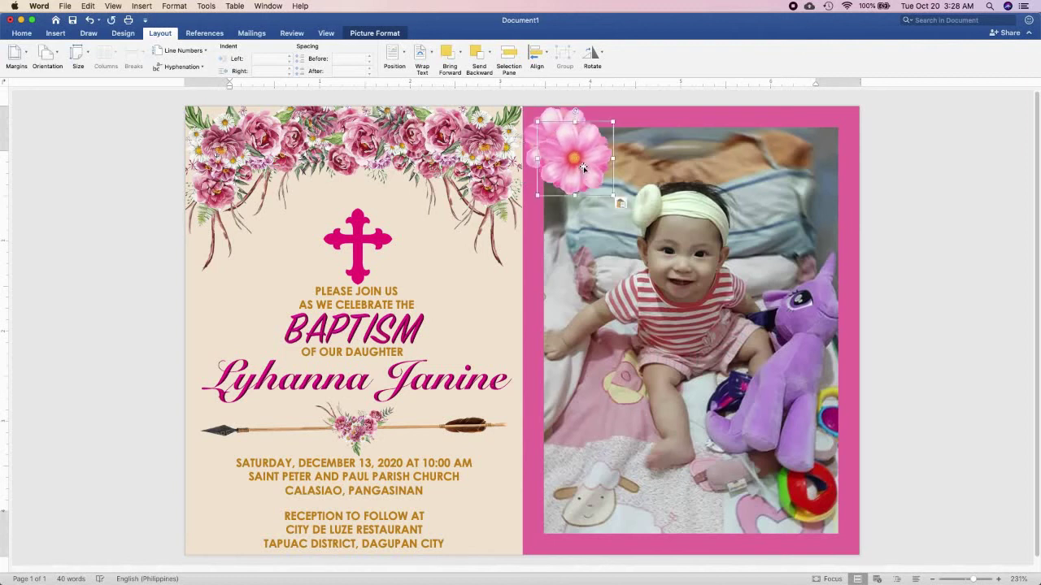
drag(579, 163, 631, 150)
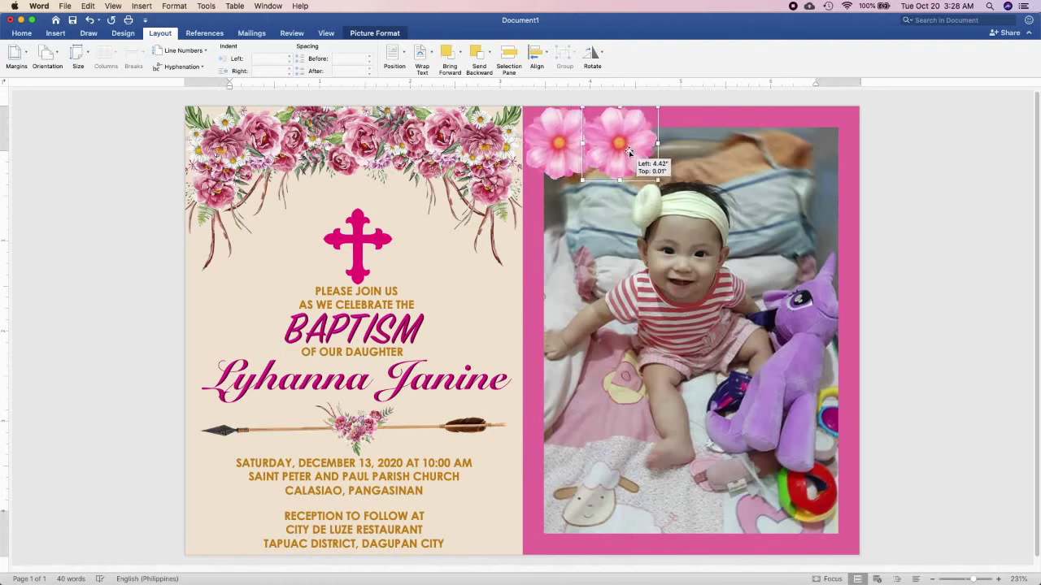
click(559, 163)
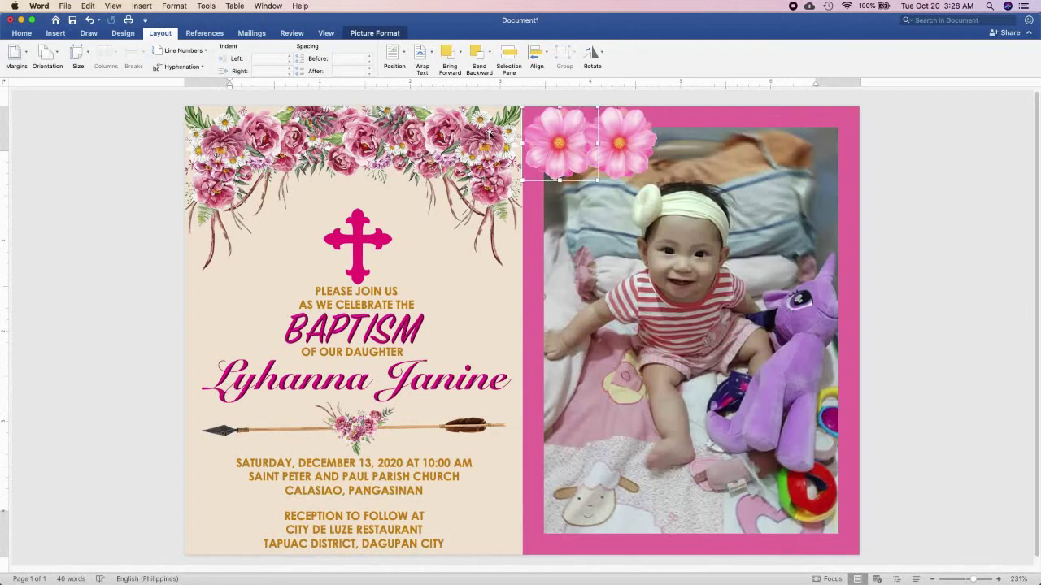
click(460, 54)
click(468, 72)
Step: Move a flower copy below the corner flower and bring the top-left flower forward
click(642, 156)
drag(642, 156, 566, 198)
click(533, 115)
click(460, 52)
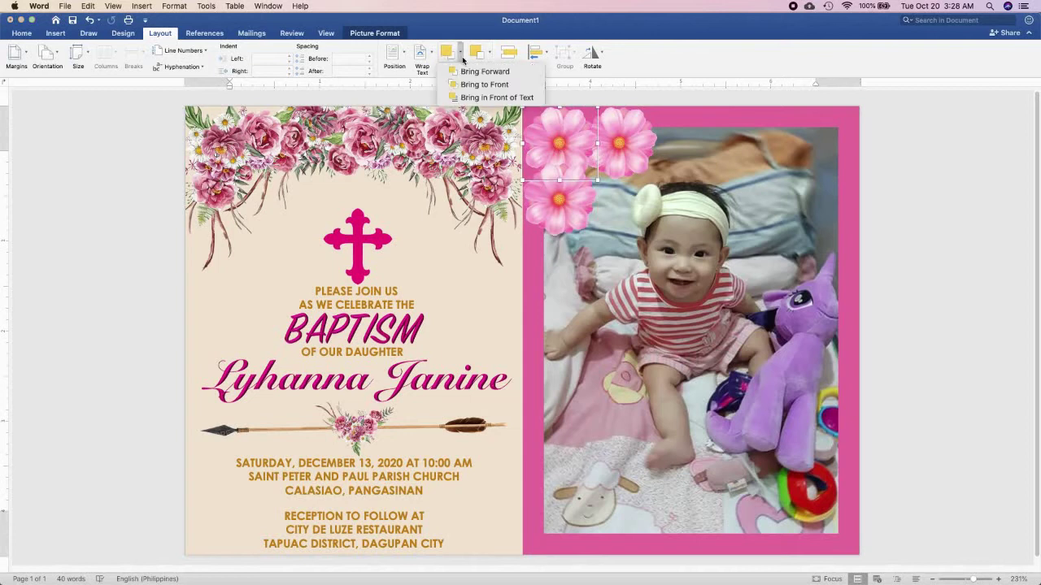
click(452, 70)
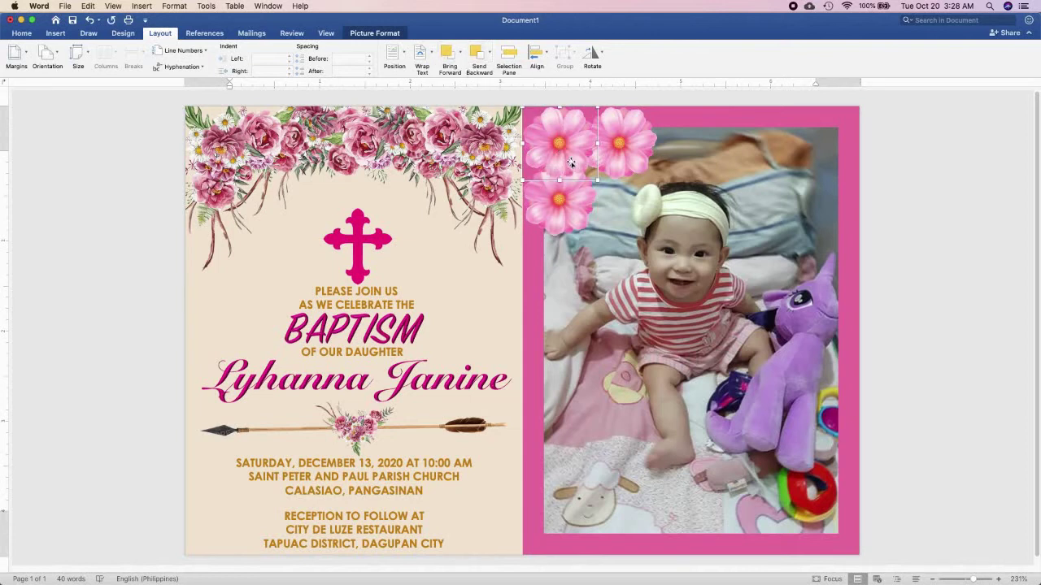
Step: Arrange flower copies in the photo's bottom-right corner and along its bottom edge
drag(572, 163, 822, 520)
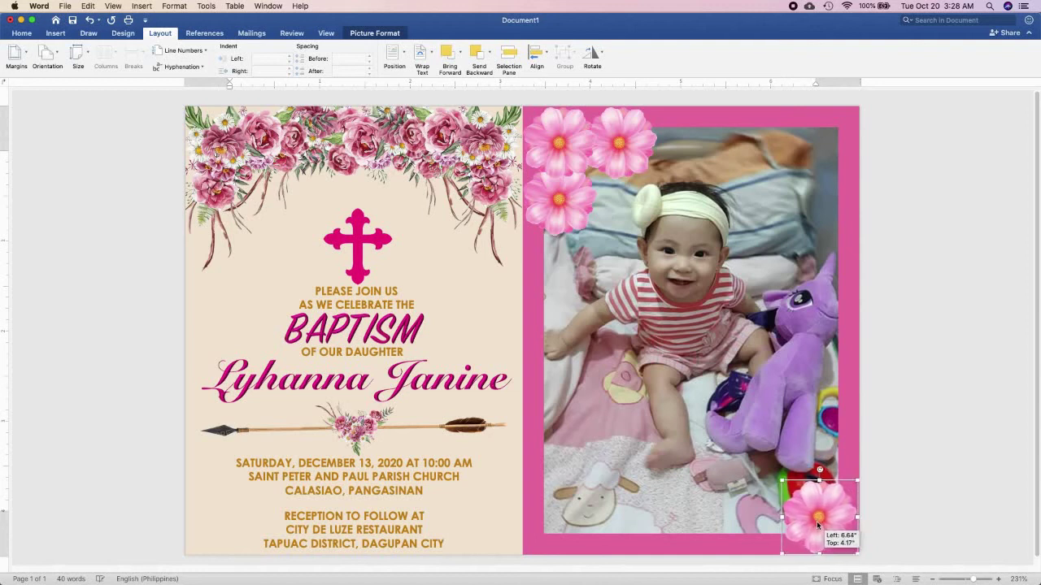
drag(822, 519, 820, 452)
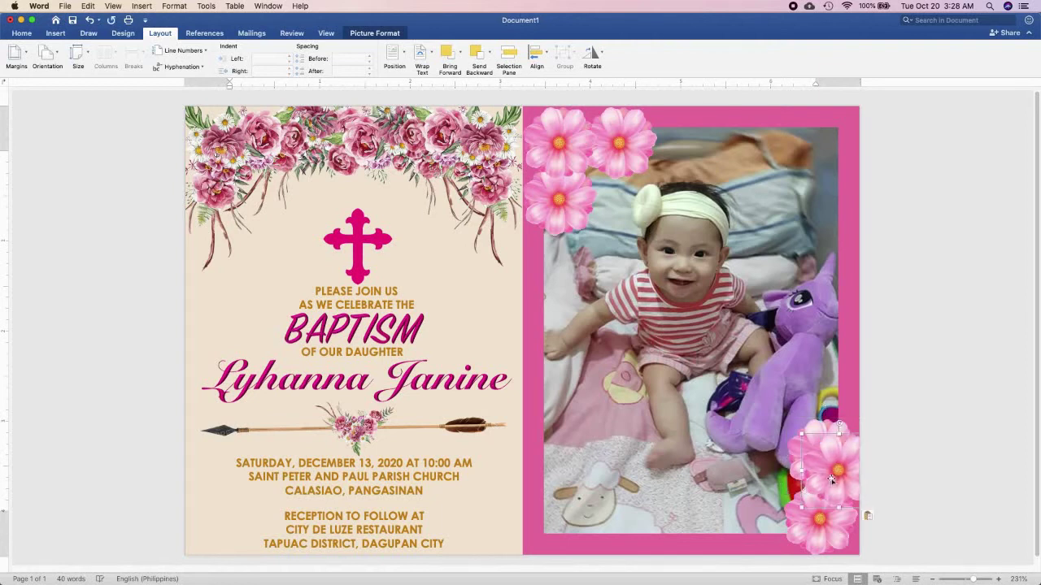
drag(804, 489, 751, 525)
Step: Bring the bottom-right flower forward two layers, then select the neighbouring flowers
click(817, 523)
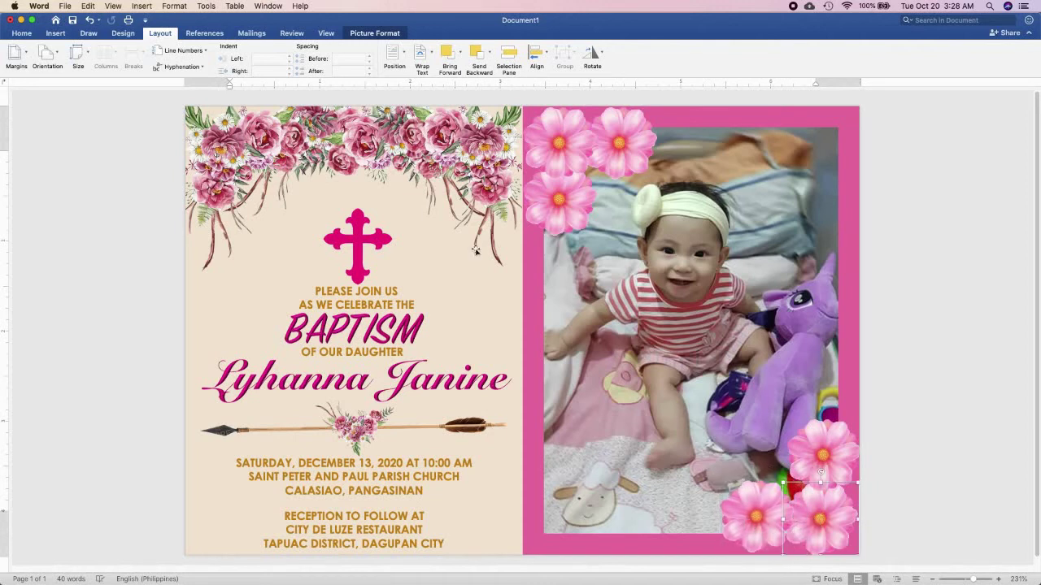
click(465, 66)
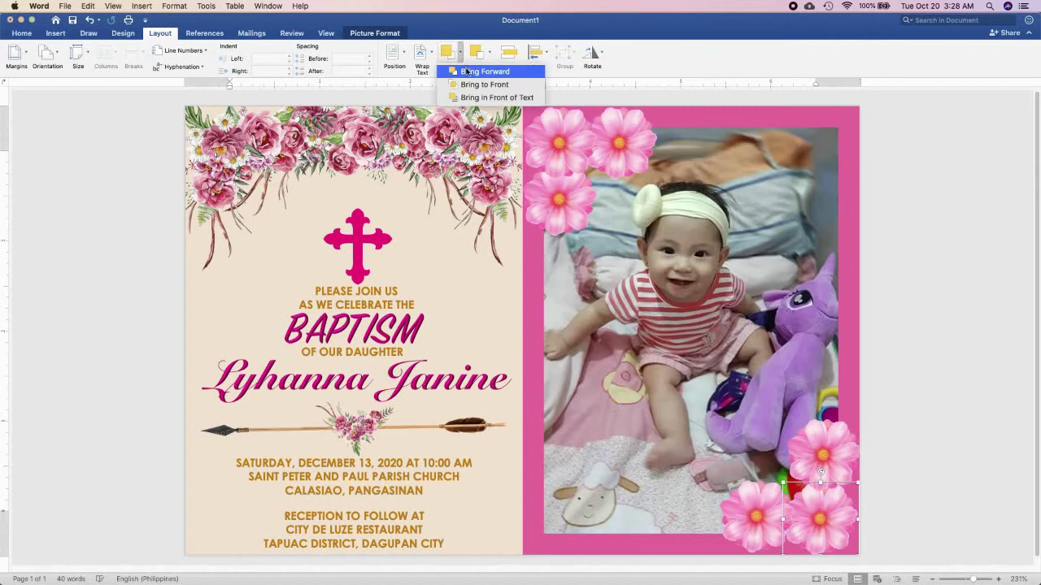
click(468, 71)
click(463, 61)
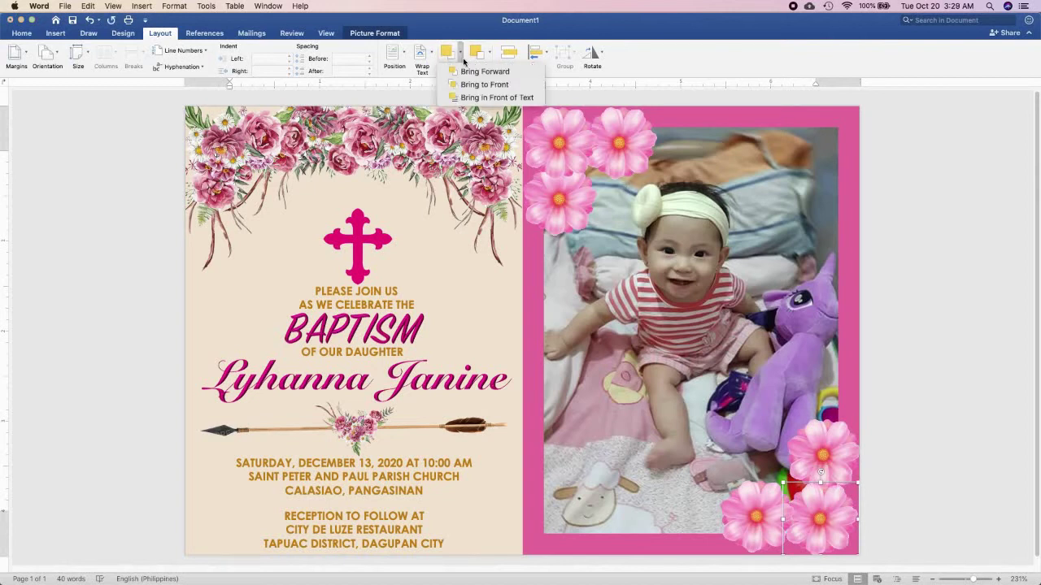
click(480, 71)
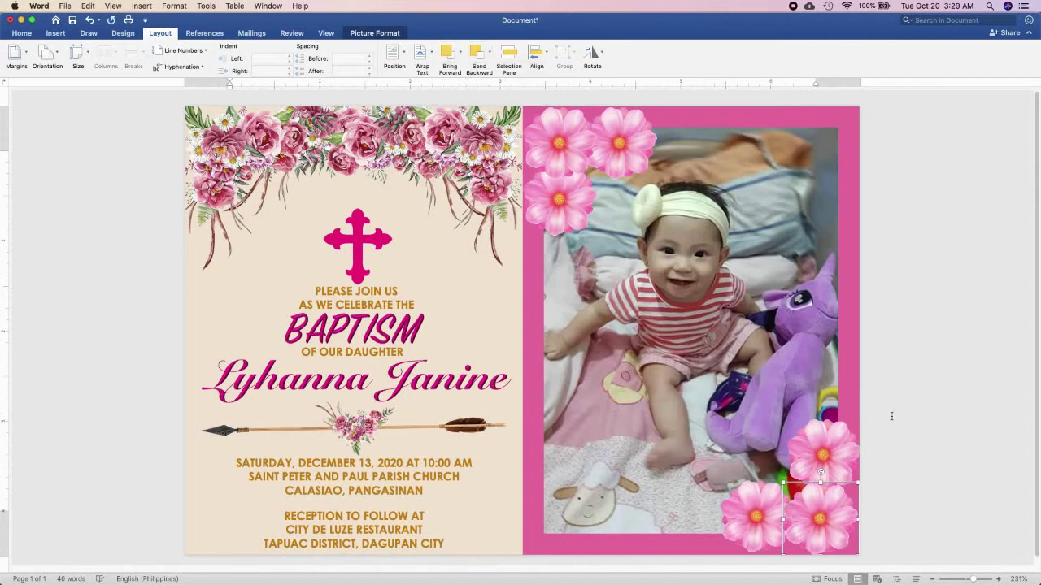
click(734, 527)
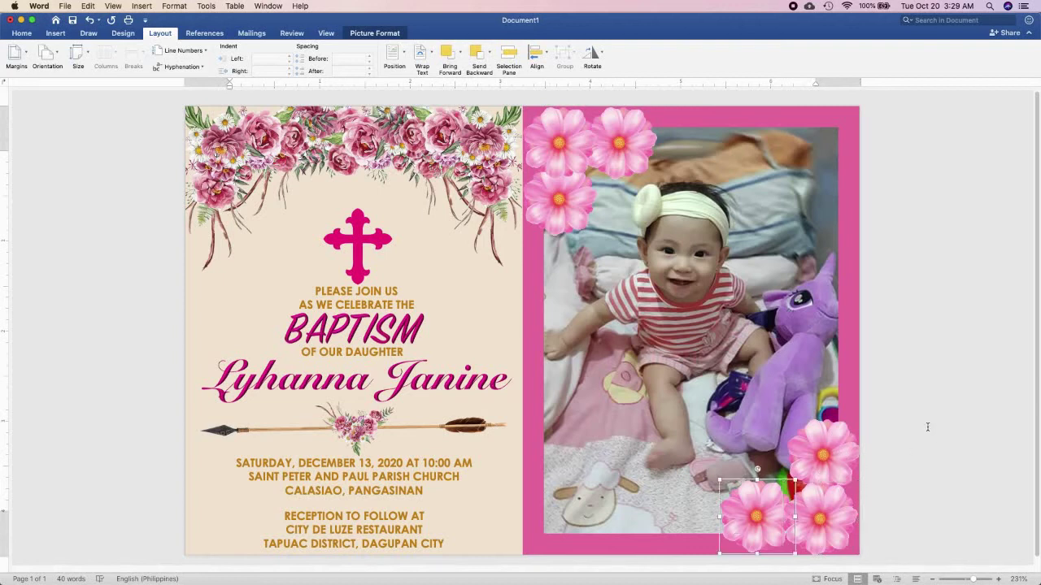
click(827, 447)
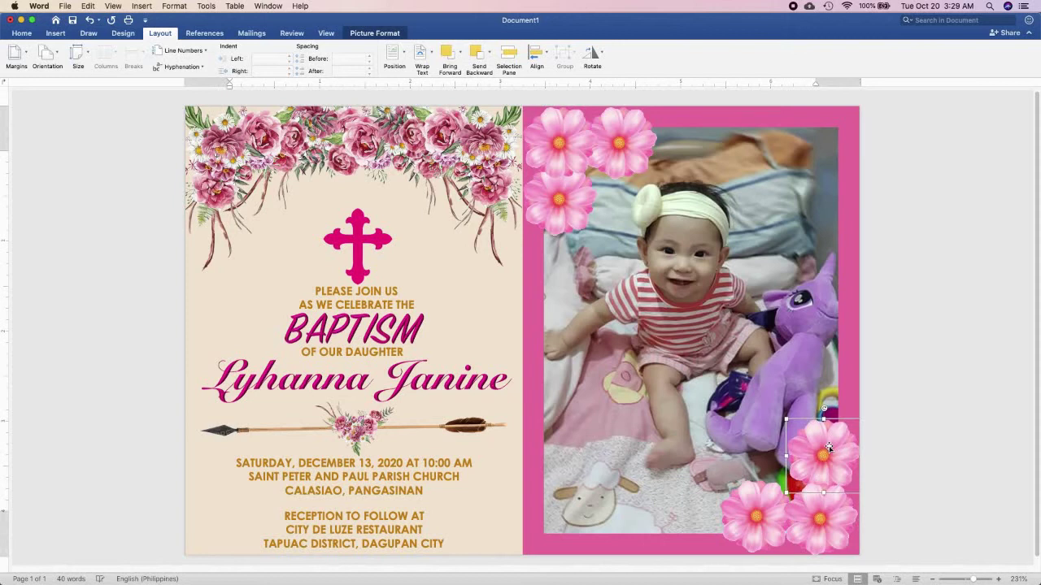
click(925, 425)
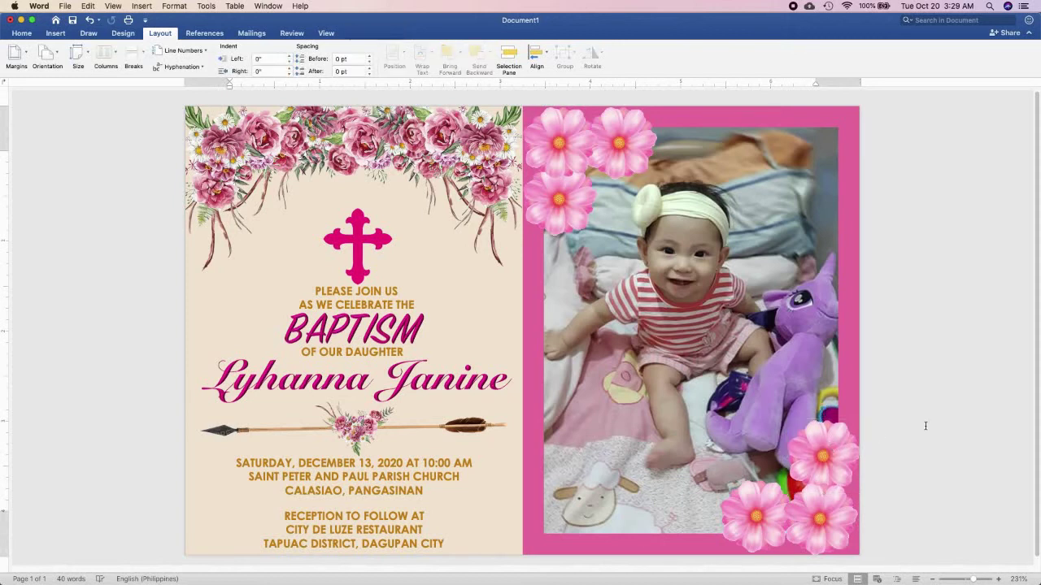